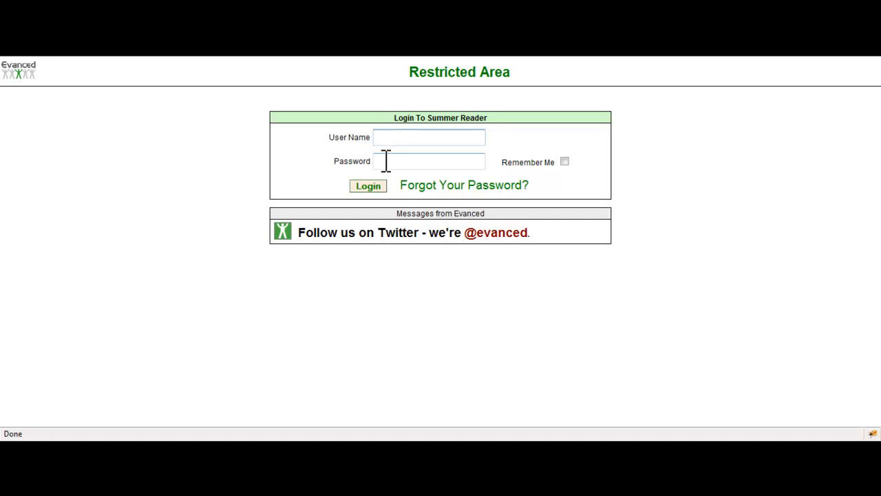
Step: Log in to Summer Reader with the staff user name and password
{"action": "left_click", "coordinate": [384, 163]}
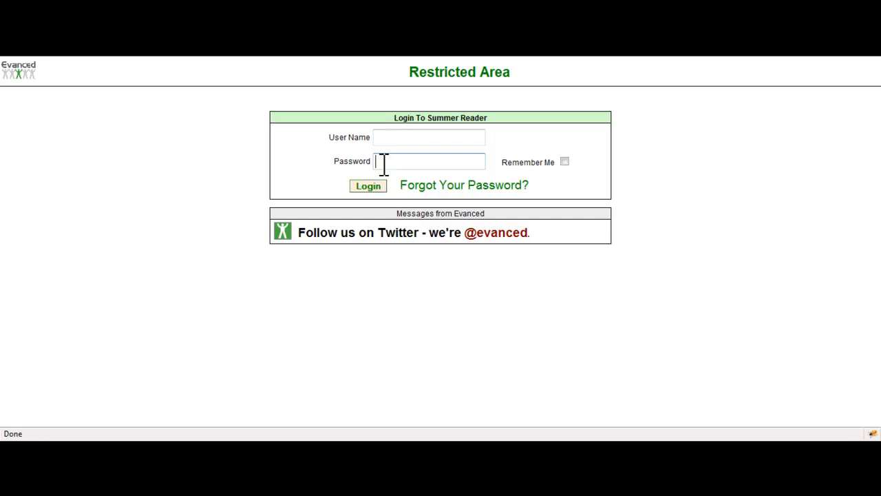
{"action": "left_click", "coordinate": [387, 137]}
{"action": "left_click", "coordinate": [367, 185]}
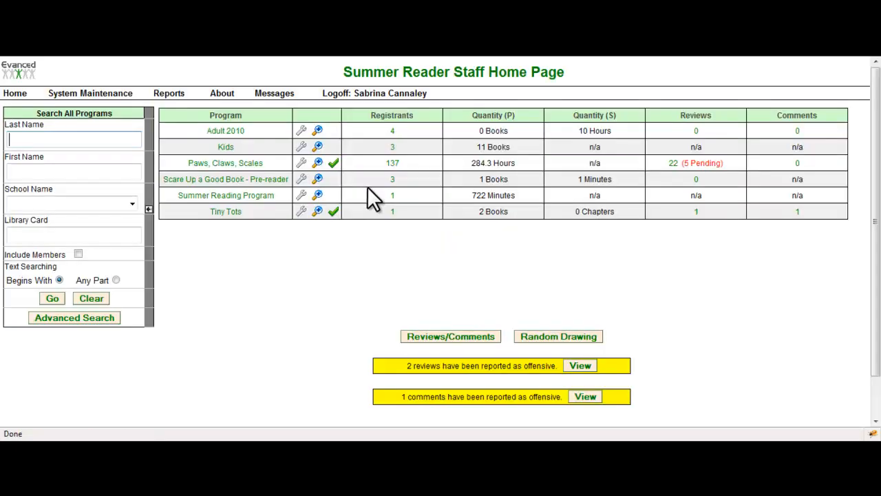
Step: Open the System Settings from System Maintenance and look through all sections down to the Novelist settings
{"action": "left_click", "coordinate": [113, 94]}
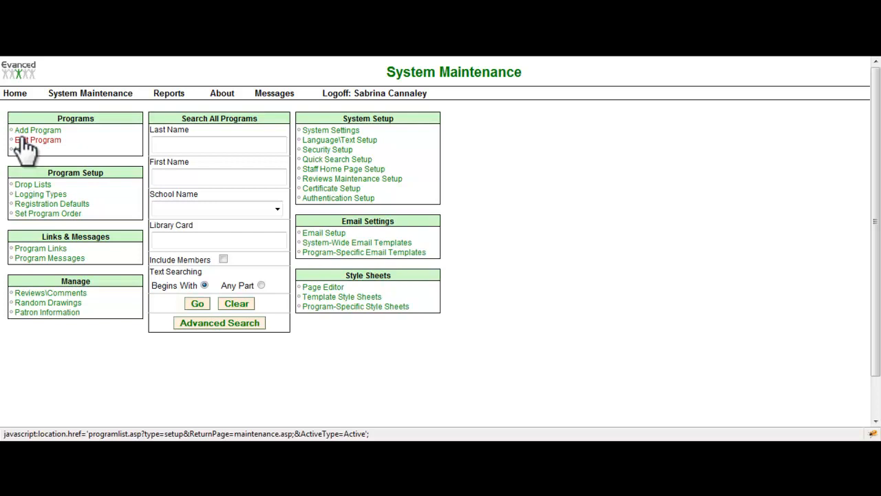
{"action": "left_click", "coordinate": [347, 132]}
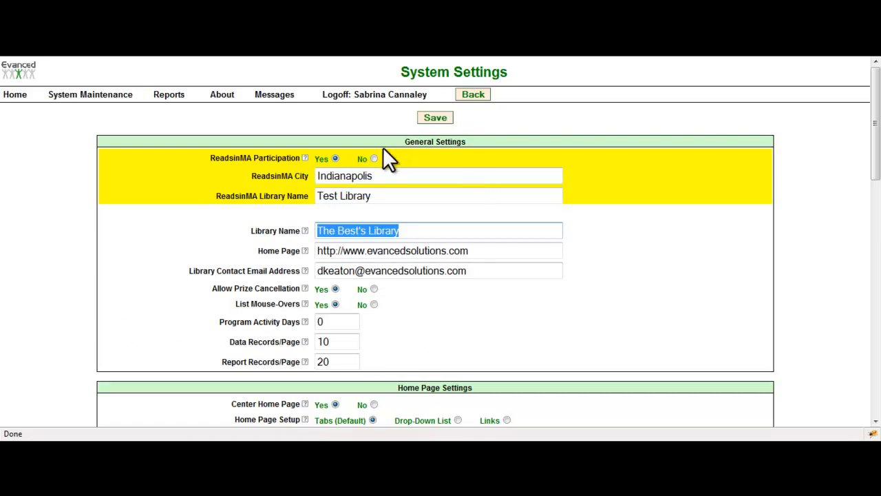
{"action": "scroll", "coordinate": [117, 204], "scroll_direction": "down", "scroll_amount": 5}
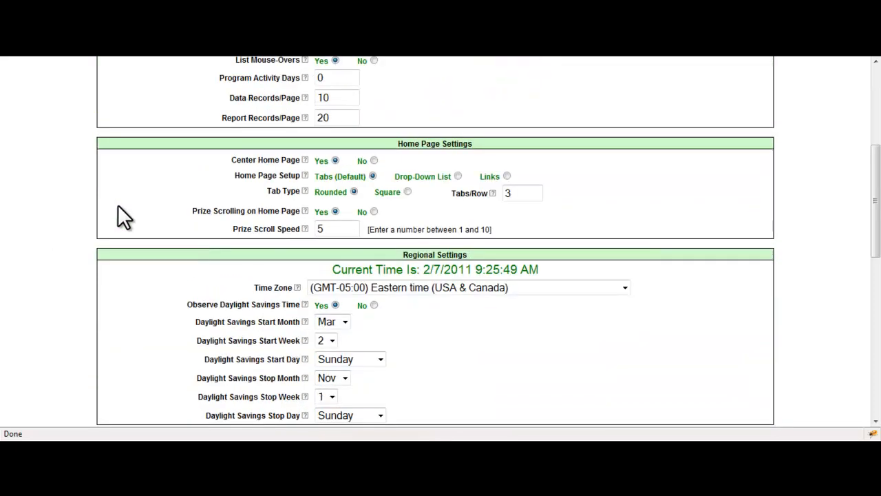
{"action": "scroll", "coordinate": [118, 206], "scroll_direction": "down", "scroll_amount": 3}
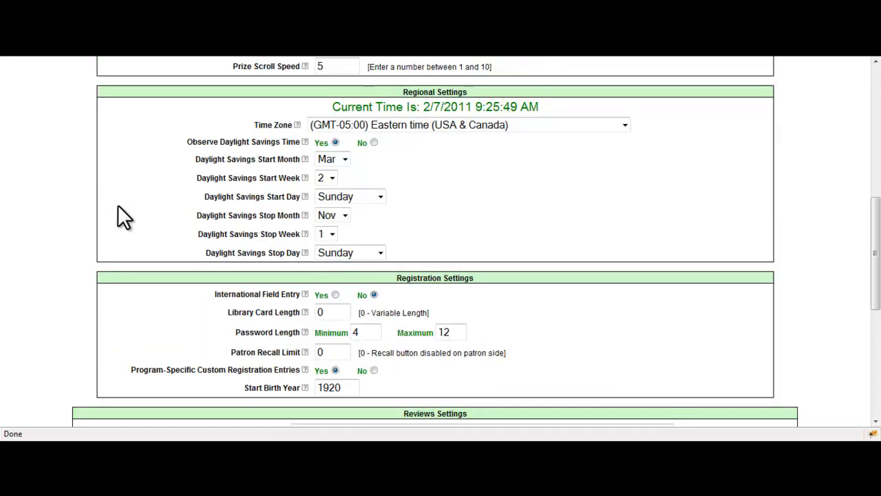
{"action": "scroll", "coordinate": [118, 206], "scroll_direction": "down", "scroll_amount": 3}
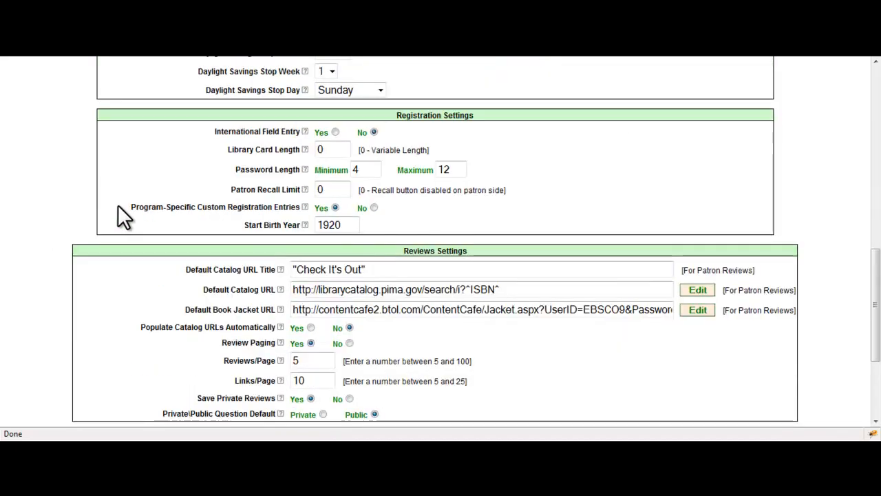
{"action": "scroll", "coordinate": [118, 207], "scroll_direction": "down", "scroll_amount": 3}
{"action": "scroll", "coordinate": [118, 205], "scroll_direction": "down", "scroll_amount": 1}
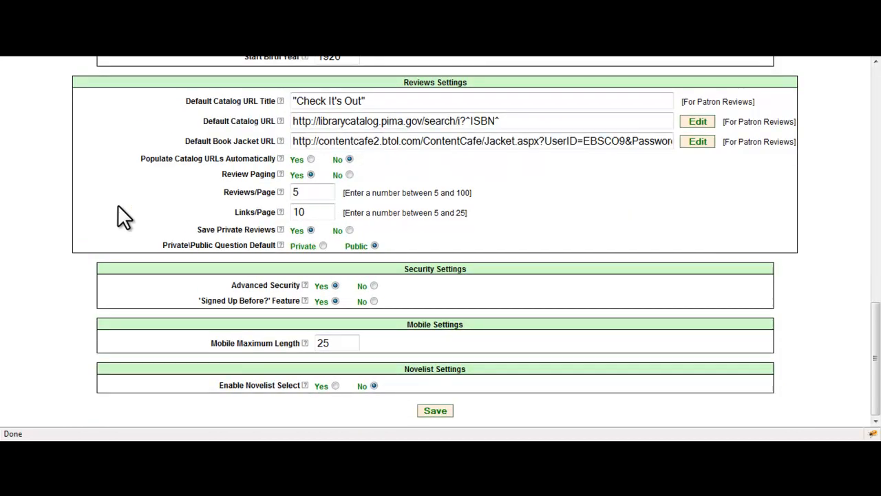
{"action": "scroll", "coordinate": [118, 204], "scroll_direction": "up", "scroll_amount": 12}
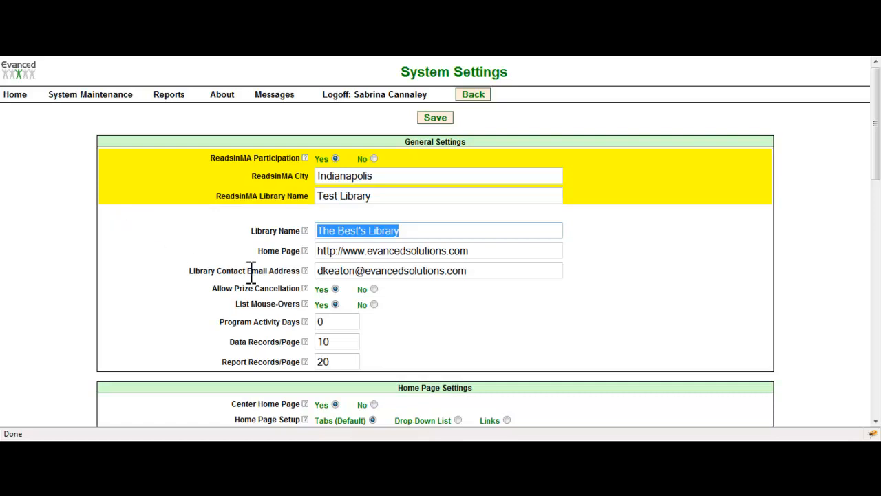
Step: Read the field help for Library Contact Email Address and close it
{"action": "left_click", "coordinate": [307, 271]}
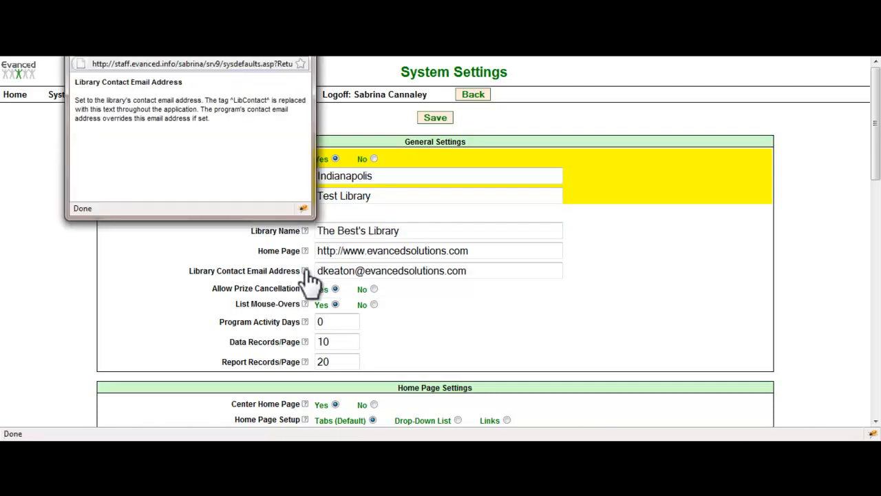
{"action": "left_click_drag", "start_coordinate": [204, 54], "coordinate": [426, 193]}
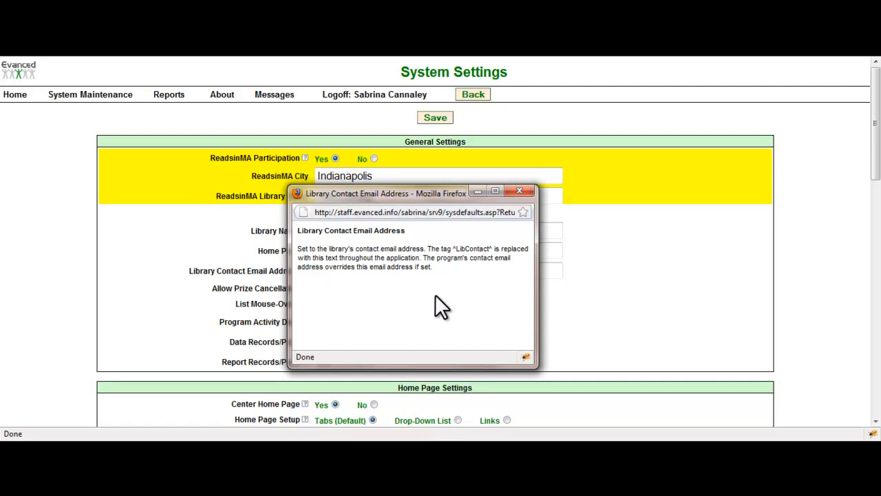
{"action": "left_click", "coordinate": [519, 190]}
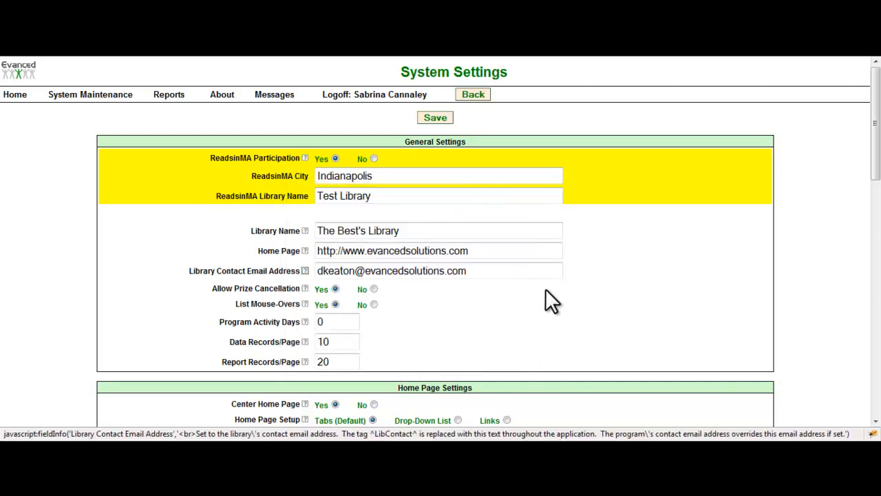
Step: Examine the General, Home Page, Regional, Registration and Reviews settings, including Tabs/Row and the ISBN tag in the Default Catalog URL
{"action": "scroll", "coordinate": [485, 296], "scroll_direction": "down", "scroll_amount": 10}
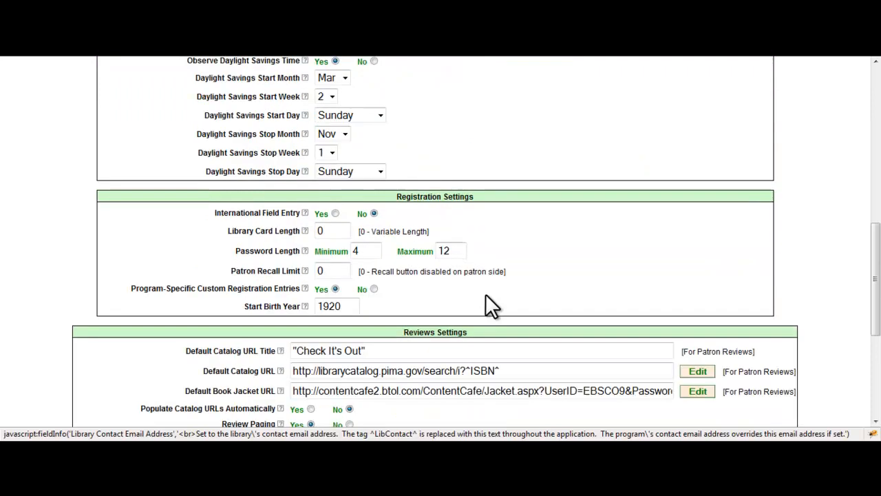
{"action": "scroll", "coordinate": [486, 302], "scroll_direction": "down", "scroll_amount": 3}
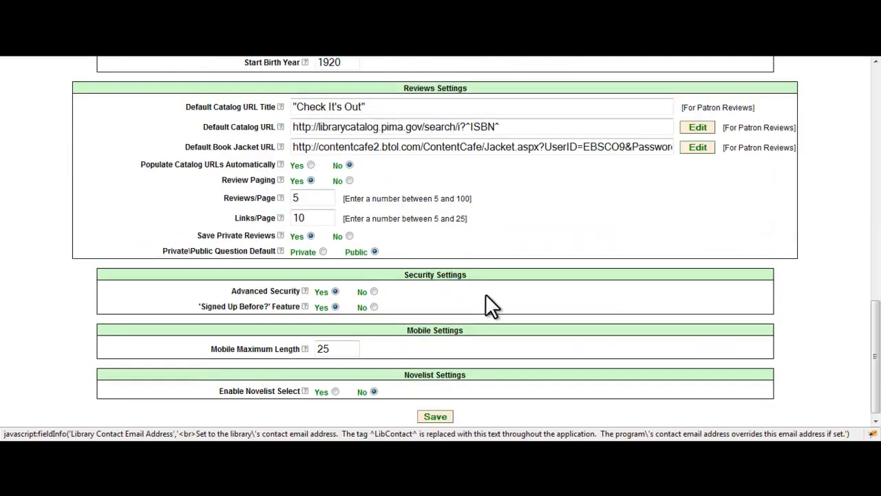
{"action": "scroll", "coordinate": [485, 296], "scroll_direction": "up", "scroll_amount": 13}
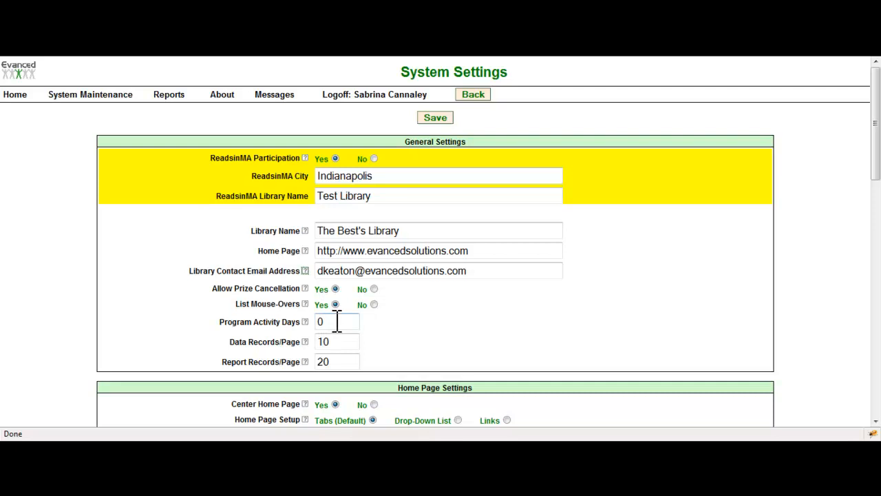
{"action": "scroll", "coordinate": [336, 321], "scroll_direction": "down", "scroll_amount": 6}
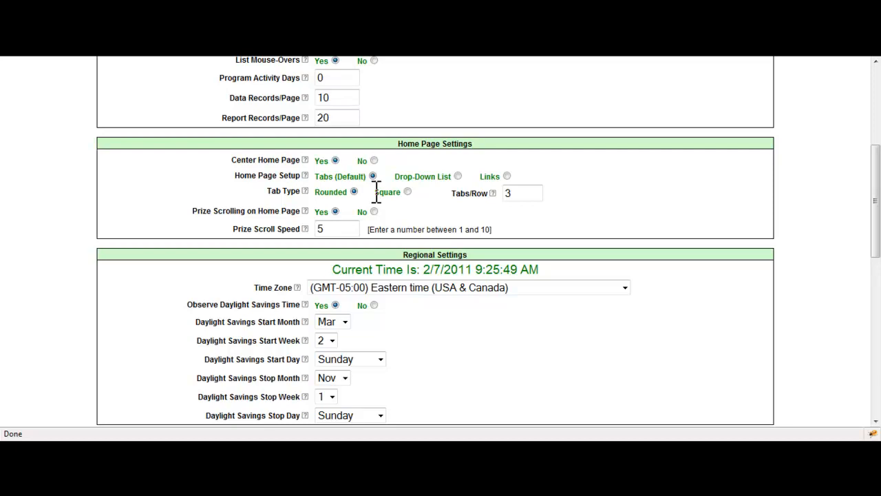
{"action": "left_click_drag", "start_coordinate": [522, 194], "coordinate": [504, 195]}
{"action": "scroll", "coordinate": [405, 261], "scroll_direction": "down", "scroll_amount": 3}
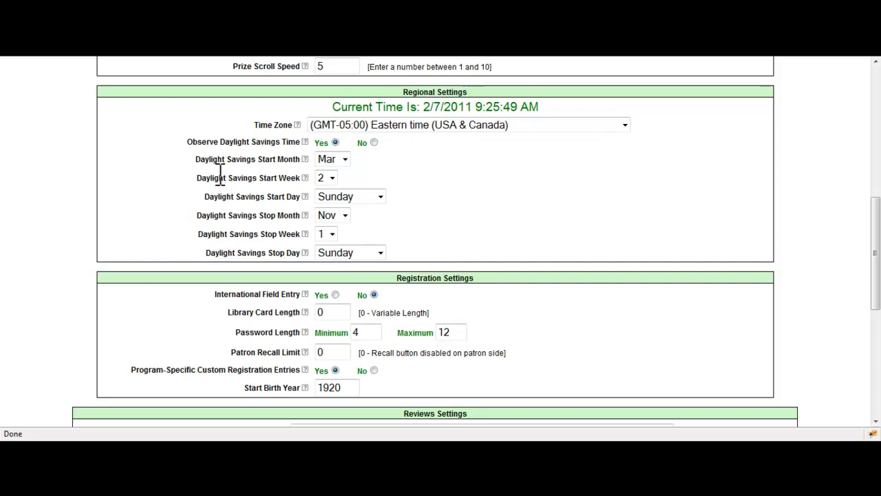
{"action": "scroll", "coordinate": [219, 172], "scroll_direction": "down", "scroll_amount": 4}
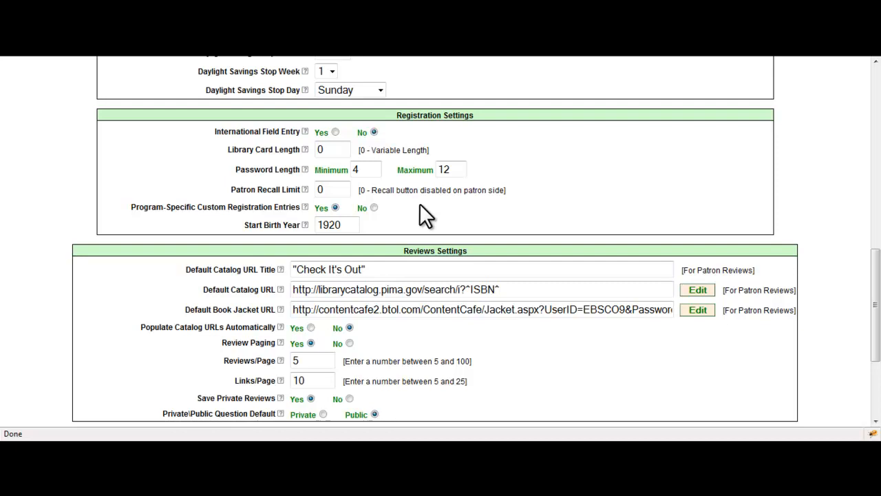
{"action": "scroll", "coordinate": [284, 222], "scroll_direction": "down", "scroll_amount": 5}
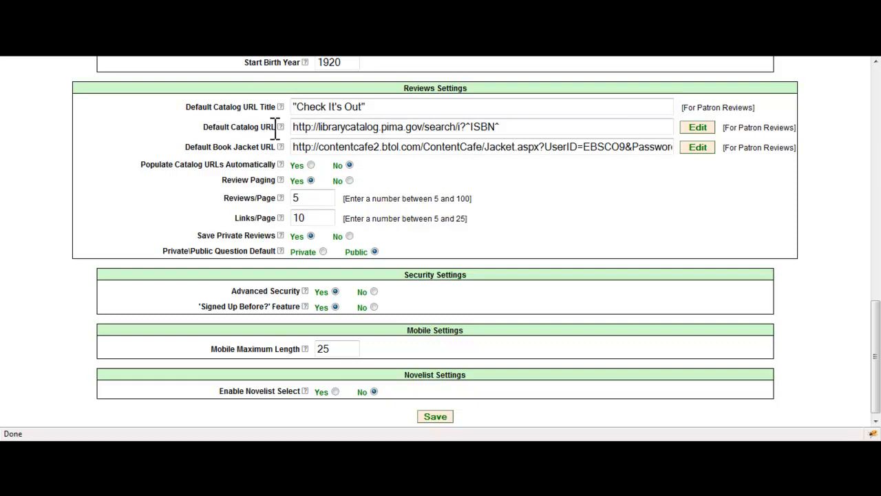
{"action": "left_click_drag", "start_coordinate": [294, 126], "coordinate": [471, 127]}
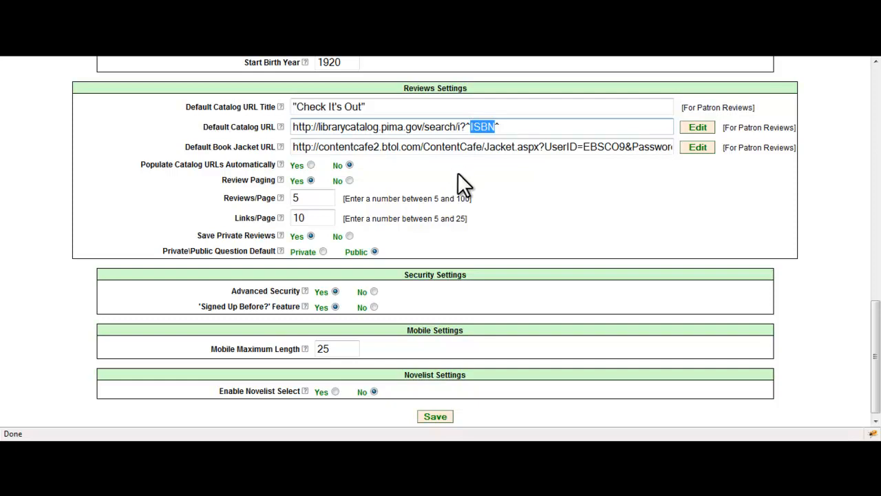
Step: Set Advanced Security to No and review the additional security options for patrons, reviews and prize notifications
{"action": "scroll", "coordinate": [479, 232], "scroll_direction": "down", "scroll_amount": 1}
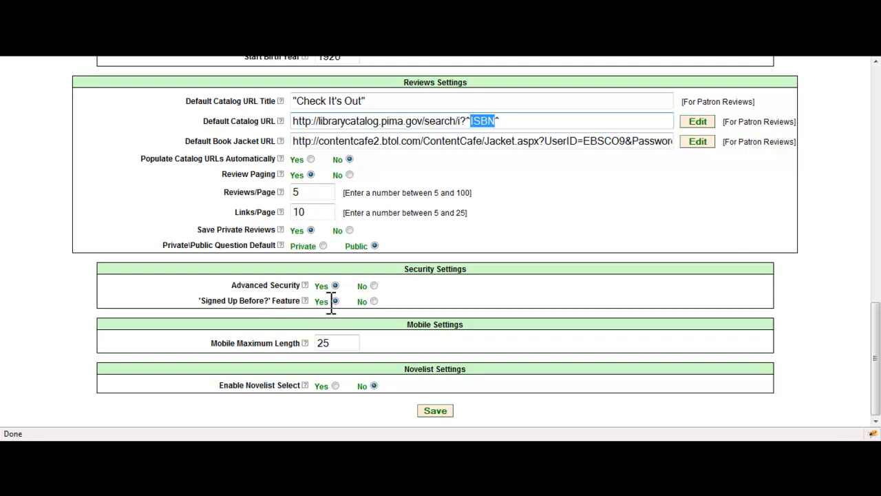
{"action": "left_click", "coordinate": [373, 285]}
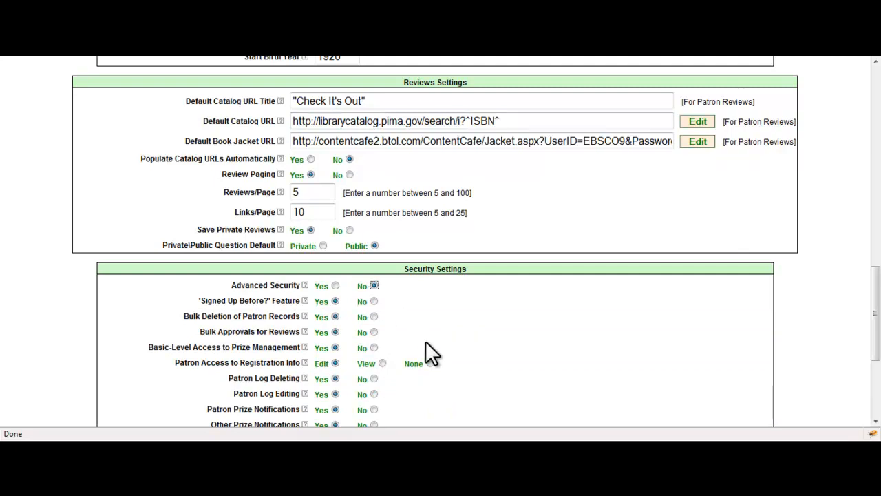
{"action": "scroll", "coordinate": [425, 341], "scroll_direction": "down", "scroll_amount": 2}
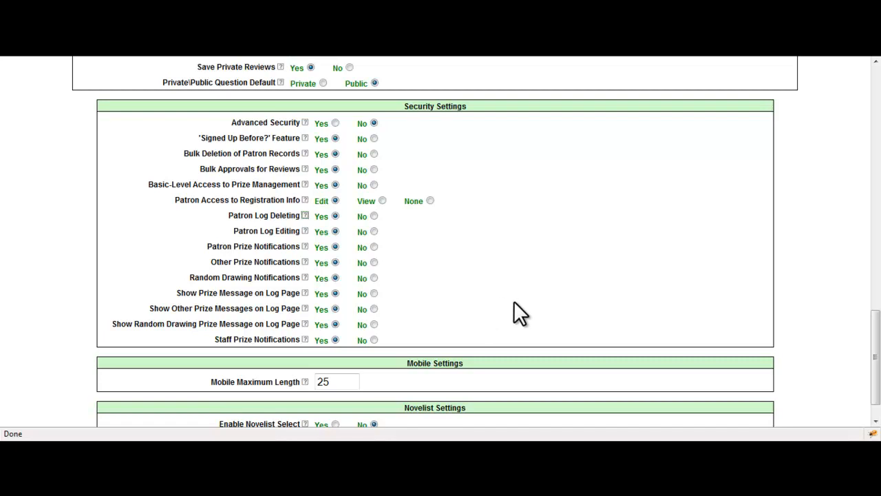
{"action": "scroll", "coordinate": [514, 301], "scroll_direction": "down", "scroll_amount": 1}
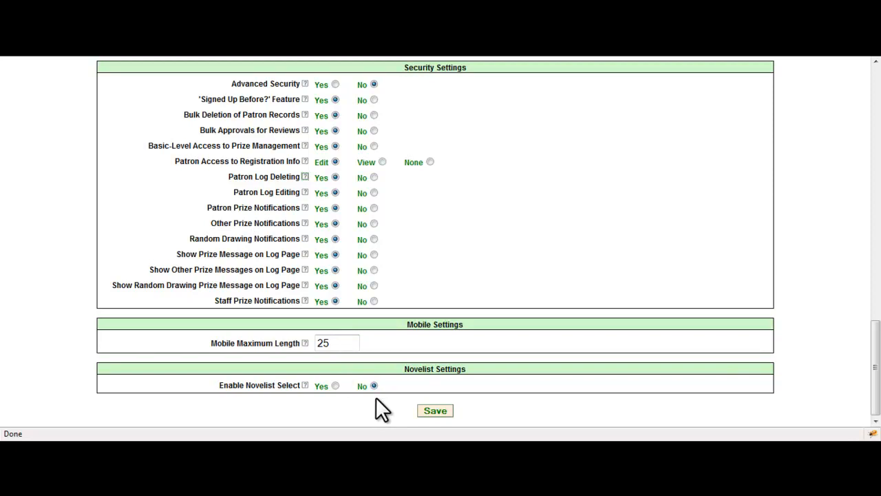
Step: Enable Novelist Select to view its profile fields, and set it back to No
{"action": "left_click", "coordinate": [336, 387]}
{"action": "scroll", "coordinate": [335, 389], "scroll_direction": "down", "scroll_amount": 1}
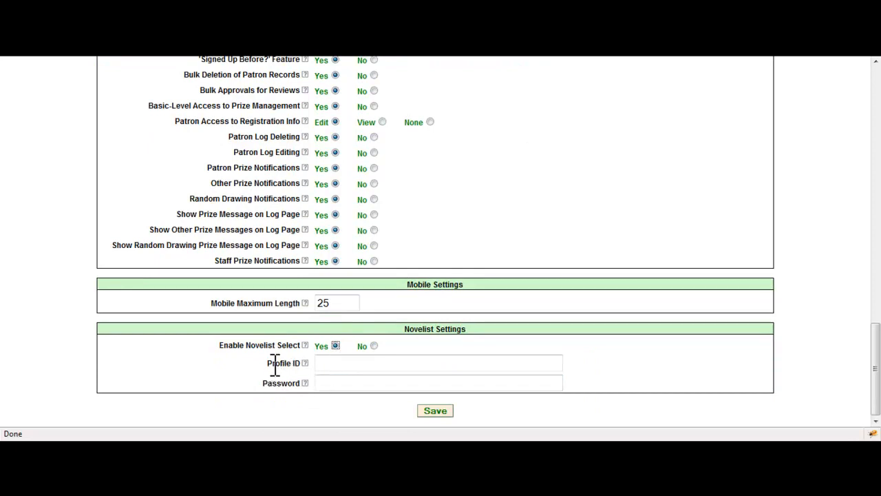
{"action": "left_click", "coordinate": [373, 346]}
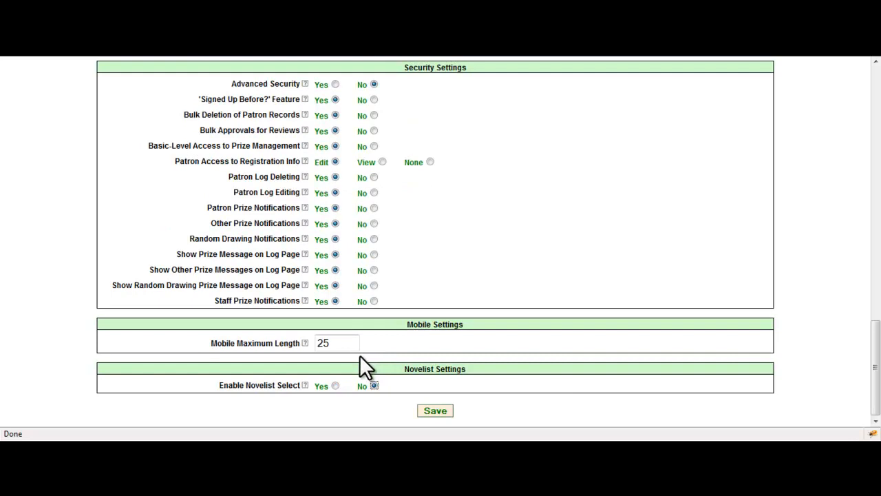
Step: Save the system settings and open the English entry in Language\Text Setup for editing
{"action": "left_click", "coordinate": [441, 411]}
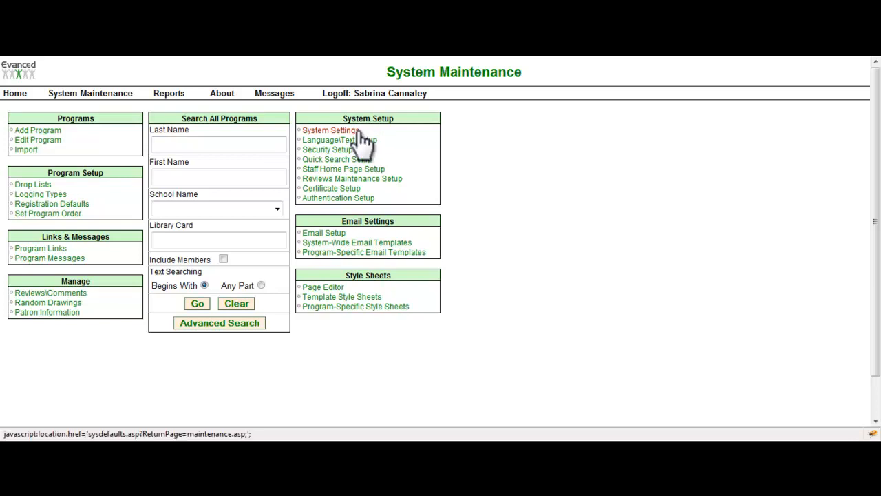
{"action": "left_click", "coordinate": [349, 141]}
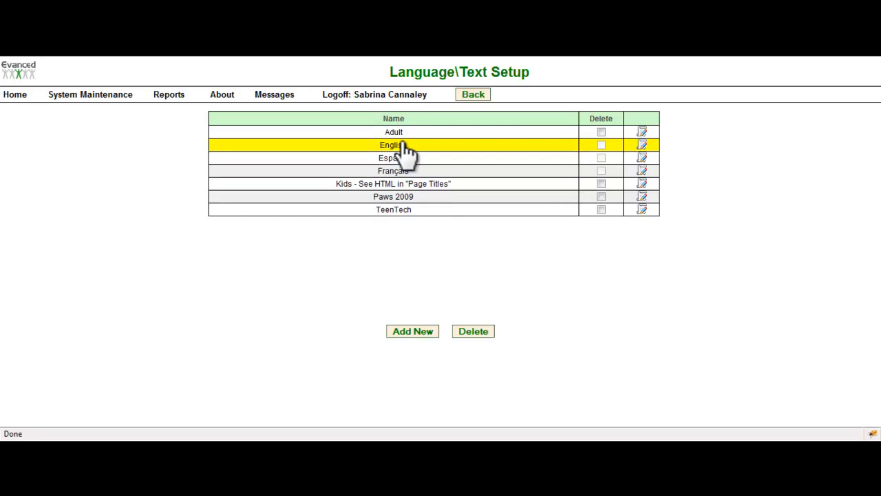
{"action": "left_click", "coordinate": [643, 145]}
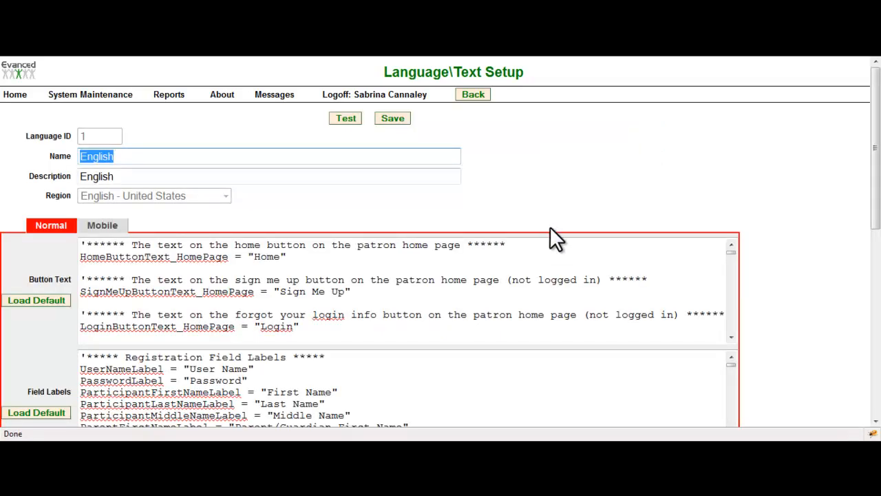
Step: Examine the English button text, field labels, messages, page text and page titles on the Normal version
{"action": "scroll", "coordinate": [551, 228], "scroll_direction": "down", "scroll_amount": 3}
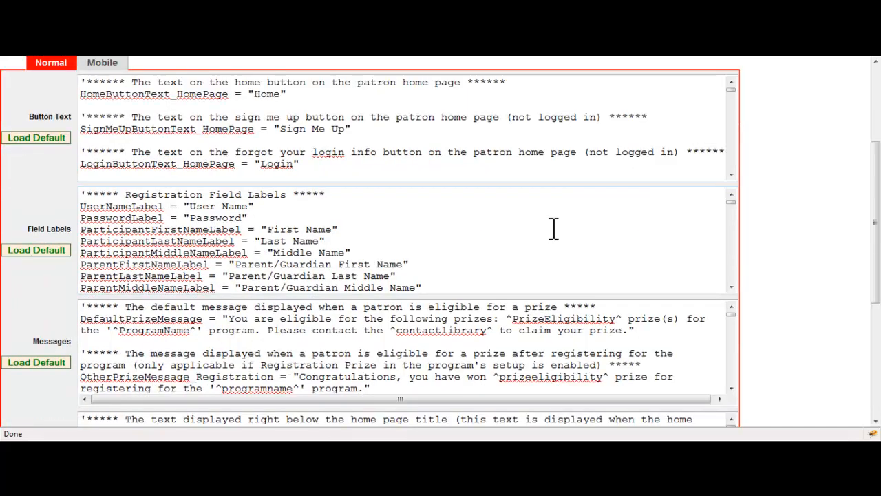
{"action": "scroll", "coordinate": [553, 228], "scroll_direction": "down", "scroll_amount": 2}
{"action": "scroll", "coordinate": [553, 228], "scroll_direction": "up", "scroll_amount": 3}
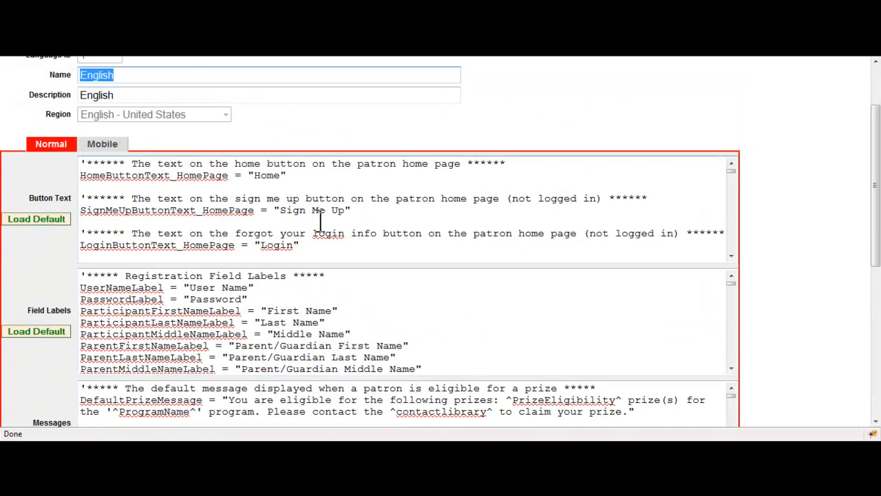
{"action": "scroll", "coordinate": [282, 335], "scroll_direction": "down", "scroll_amount": 1}
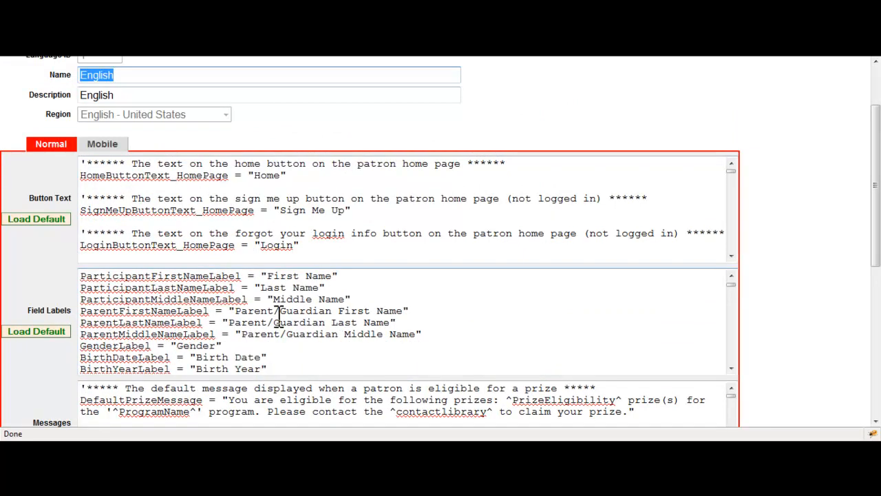
{"action": "scroll", "coordinate": [256, 341], "scroll_direction": "down", "scroll_amount": 3}
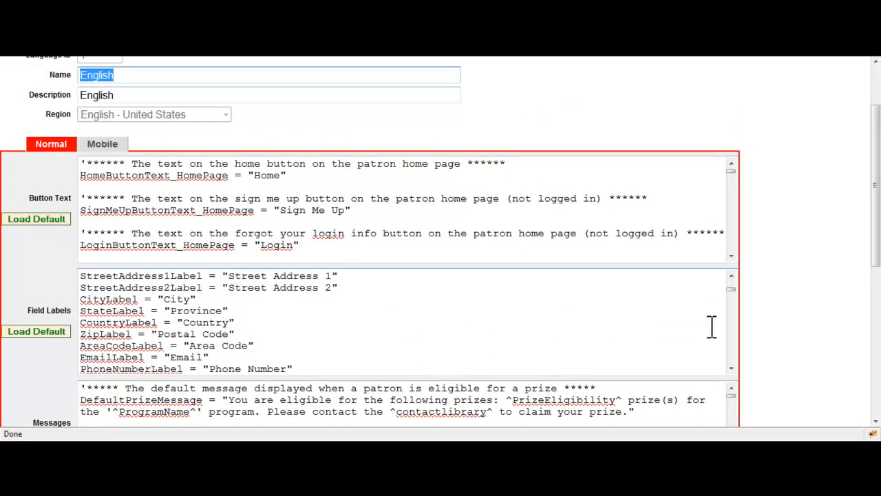
{"action": "scroll", "coordinate": [765, 334], "scroll_direction": "down", "scroll_amount": 2}
{"action": "scroll", "coordinate": [746, 340], "scroll_direction": "down", "scroll_amount": 1}
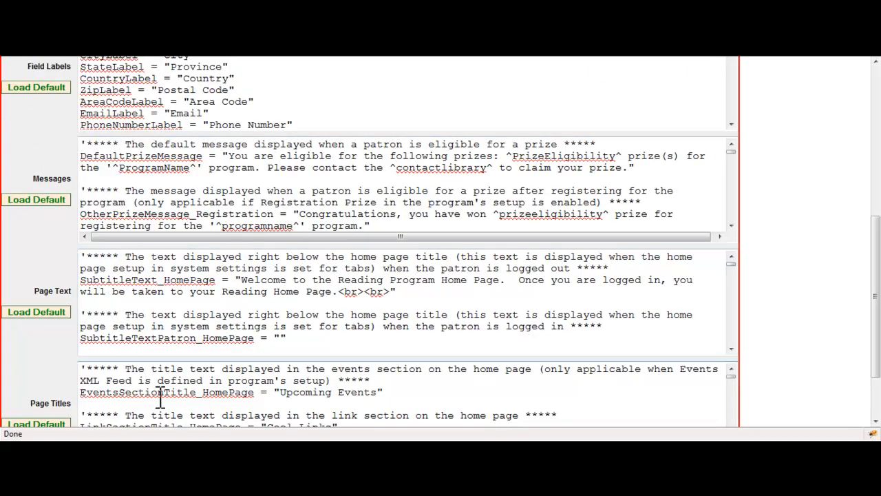
{"action": "left_click", "coordinate": [196, 394]}
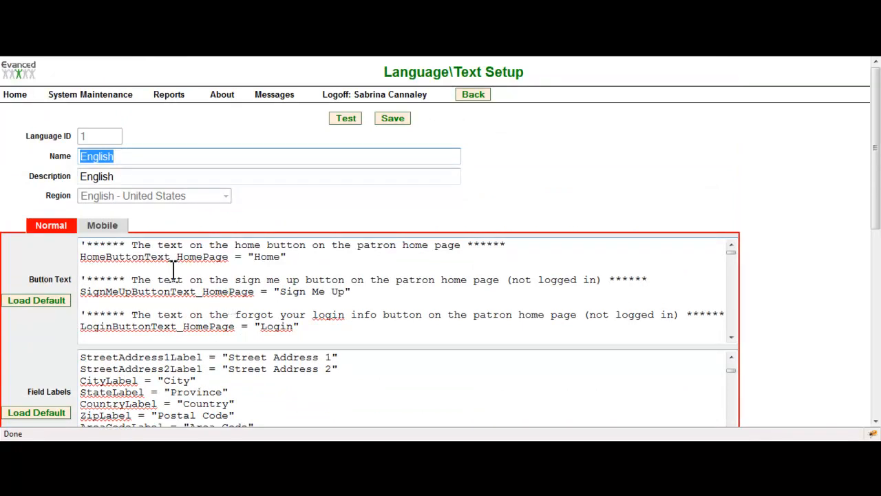
Step: Change the home button text for the patron home page to "Home Page" in the English button text
{"action": "left_click", "coordinate": [230, 259]}
{"action": "left_click_drag", "start_coordinate": [219, 263], "coordinate": [83, 262]}
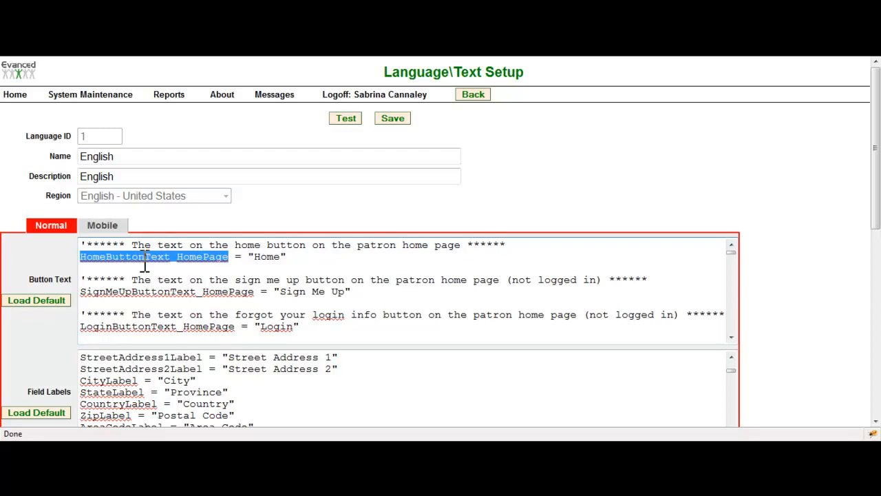
{"action": "left_click_drag", "start_coordinate": [254, 256], "coordinate": [283, 258]}
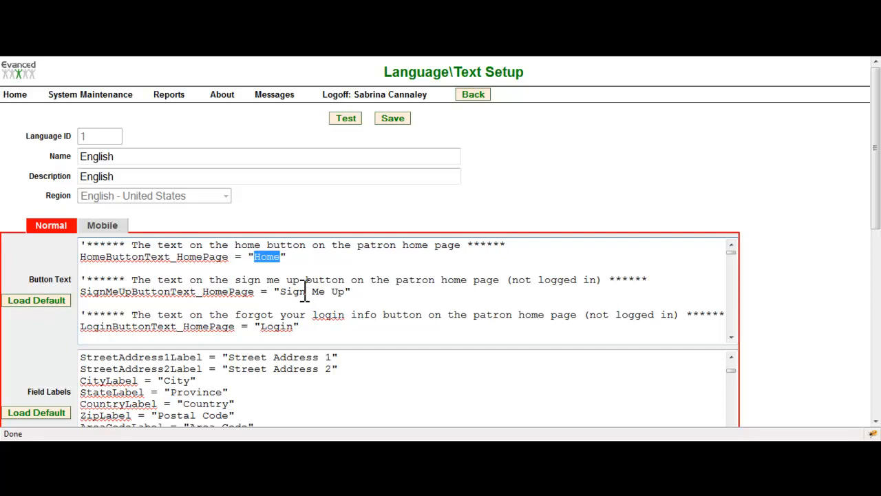
{"action": "key", "text": "Delete"}
{"action": "type", "text": "Home Page"}
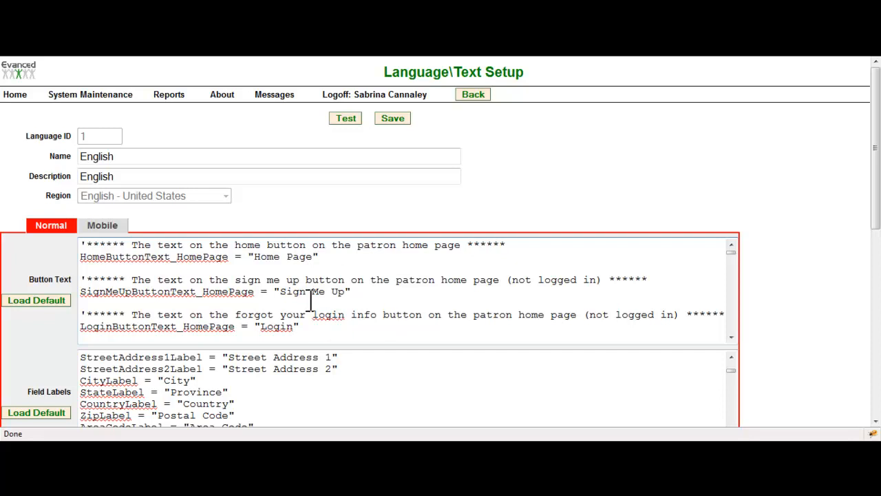
{"action": "left_click", "coordinate": [317, 257]}
Step: Examine the remaining English button text entries for the patron home page, including the add member and manage member buttons
{"action": "scroll", "coordinate": [252, 303], "scroll_direction": "down", "scroll_amount": 1}
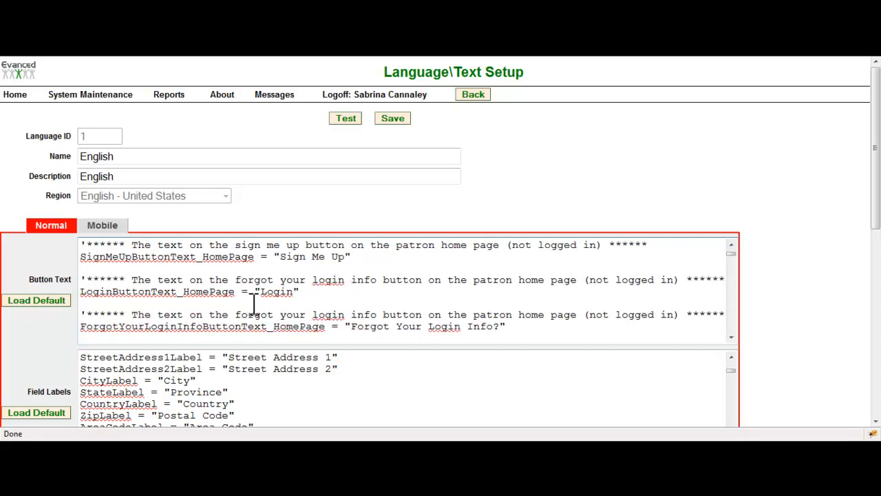
{"action": "scroll", "coordinate": [253, 303], "scroll_direction": "down", "scroll_amount": 2}
{"action": "scroll", "coordinate": [255, 303], "scroll_direction": "down", "scroll_amount": 3}
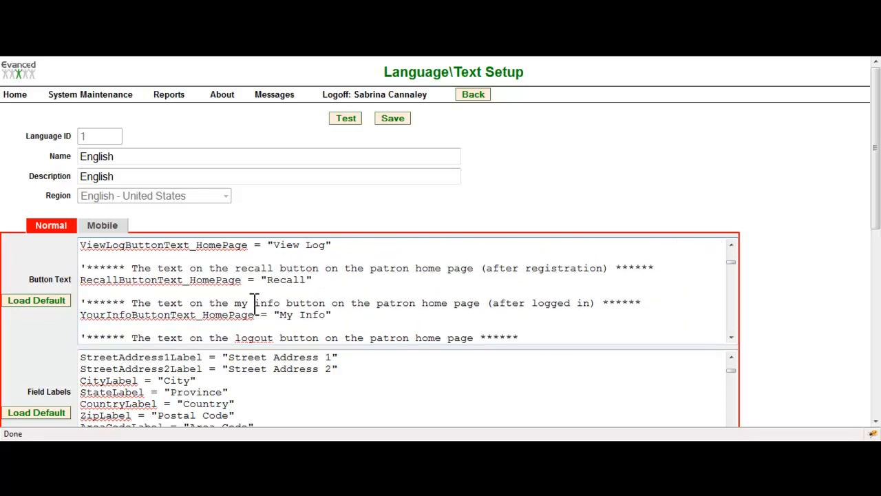
{"action": "scroll", "coordinate": [255, 303], "scroll_direction": "down", "scroll_amount": 3}
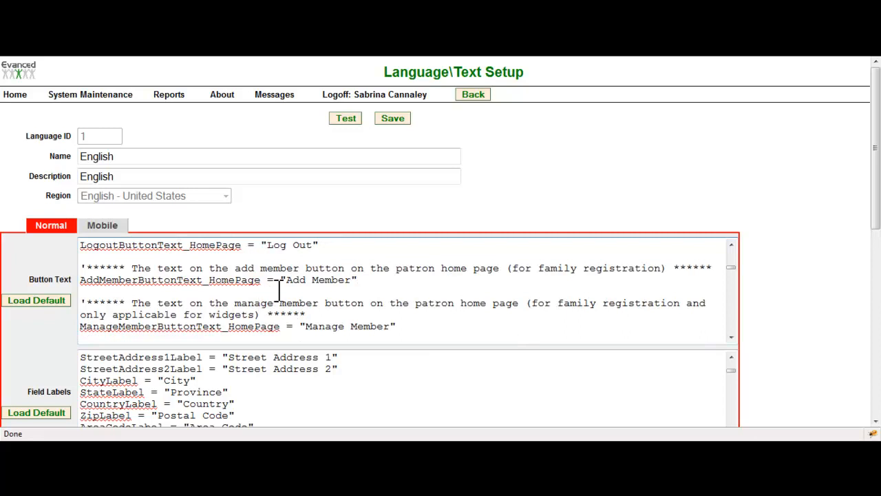
{"action": "left_click_drag", "start_coordinate": [288, 281], "coordinate": [353, 283]}
{"action": "scroll", "coordinate": [266, 301], "scroll_direction": "up", "scroll_amount": 7}
{"action": "scroll", "coordinate": [376, 397], "scroll_direction": "down", "scroll_amount": 2}
{"action": "scroll", "coordinate": [376, 397], "scroll_direction": "up", "scroll_amount": 2}
{"action": "scroll", "coordinate": [817, 385], "scroll_direction": "down", "scroll_amount": 5}
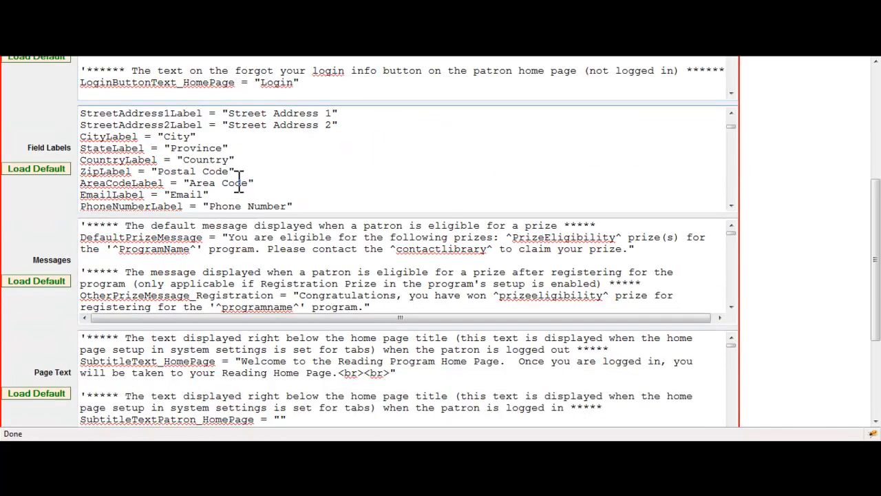
Step: Examine the registration field labels, messages, page text and page titles of the English entry, and return to the language list
{"action": "scroll", "coordinate": [305, 183], "scroll_direction": "up", "scroll_amount": 5}
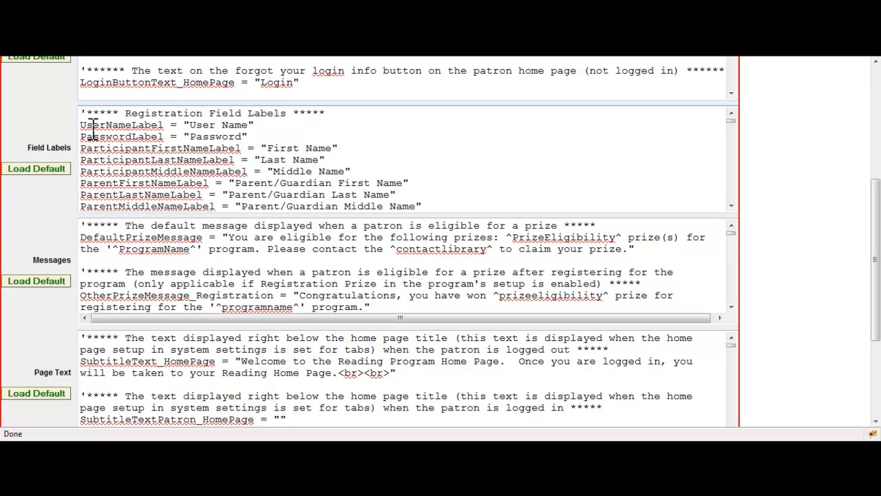
{"action": "left_click_drag", "start_coordinate": [82, 124], "coordinate": [164, 125]}
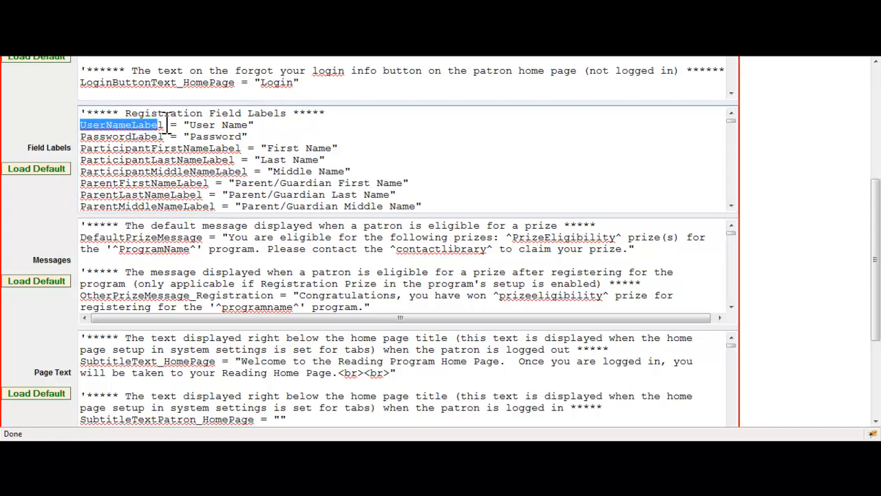
{"action": "left_click", "coordinate": [201, 124]}
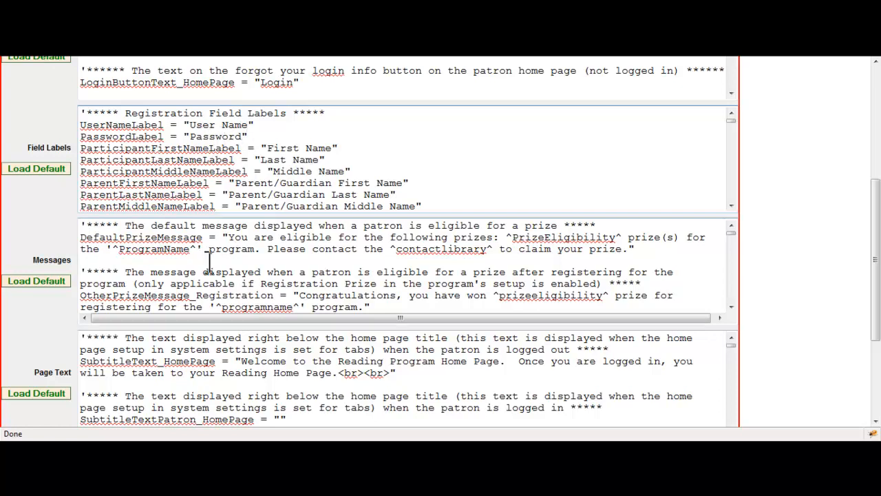
{"action": "scroll", "coordinate": [275, 296], "scroll_direction": "up", "scroll_amount": 3}
{"action": "double_click", "coordinate": [81, 157]}
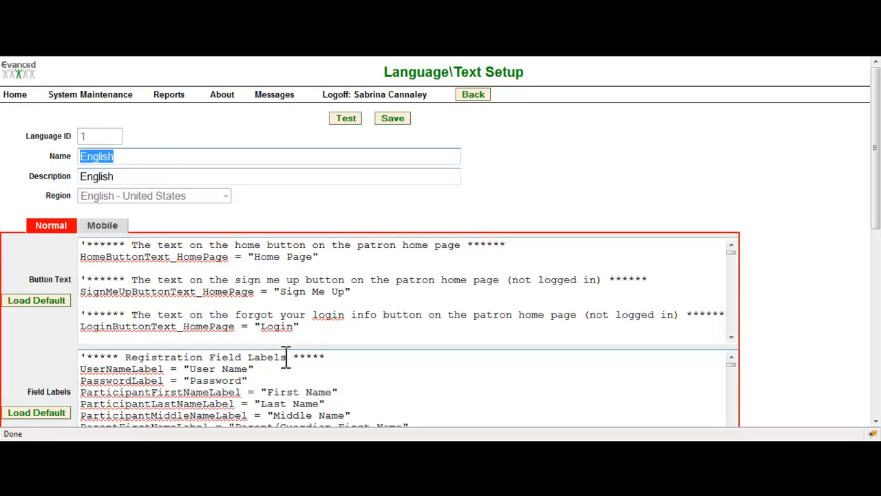
{"action": "scroll", "coordinate": [297, 365], "scroll_direction": "down", "scroll_amount": 5}
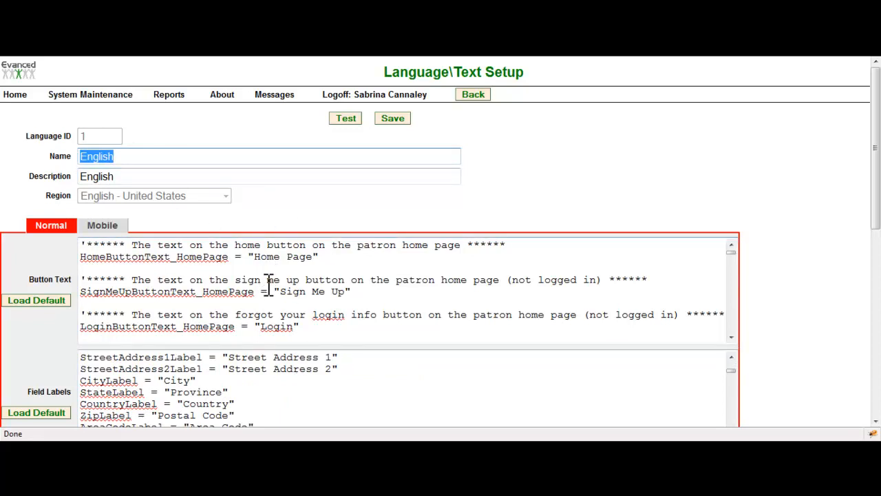
{"action": "scroll", "coordinate": [778, 332], "scroll_direction": "down", "scroll_amount": 4}
{"action": "scroll", "coordinate": [777, 340], "scroll_direction": "down", "scroll_amount": 3}
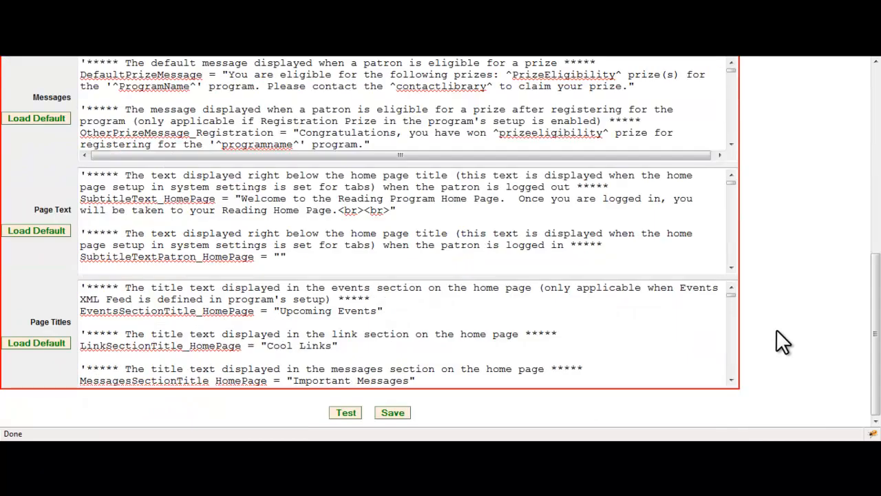
{"action": "scroll", "coordinate": [427, 368], "scroll_direction": "up", "scroll_amount": 8}
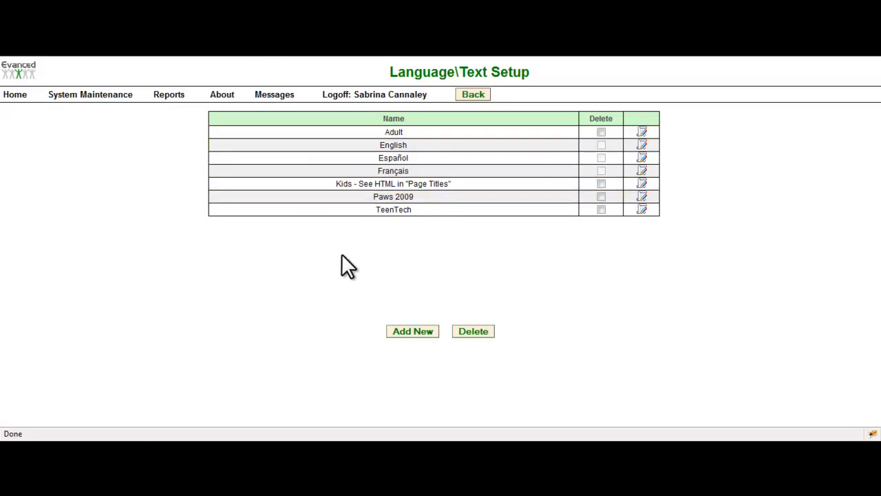
Step: Add a new language entry copied from English and name it Tiny Tots
{"action": "left_click", "coordinate": [419, 332]}
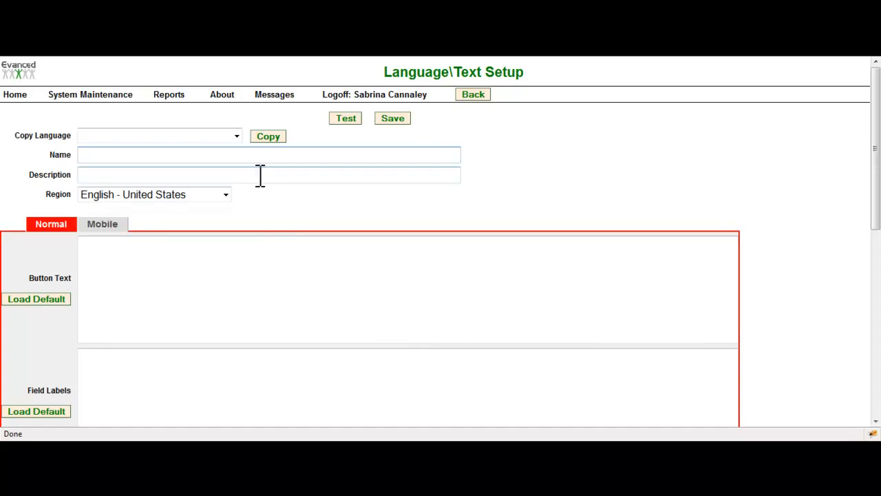
{"action": "left_click", "coordinate": [236, 138]}
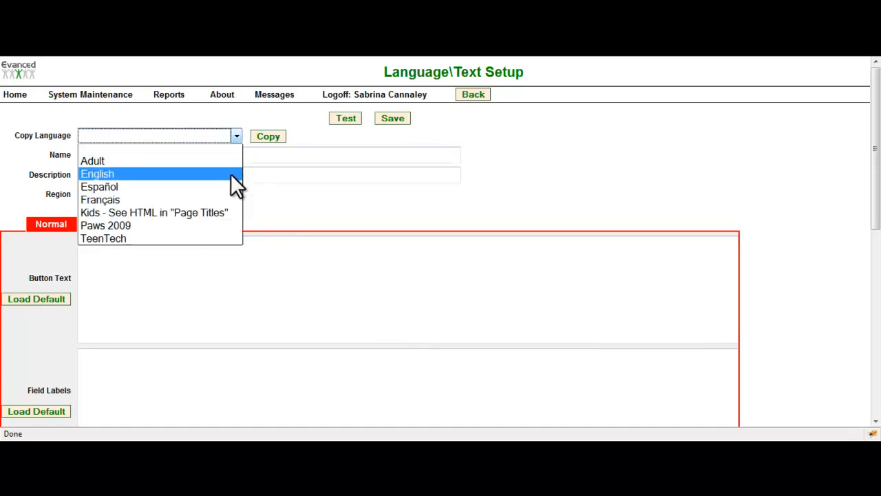
{"action": "left_click", "coordinate": [234, 174]}
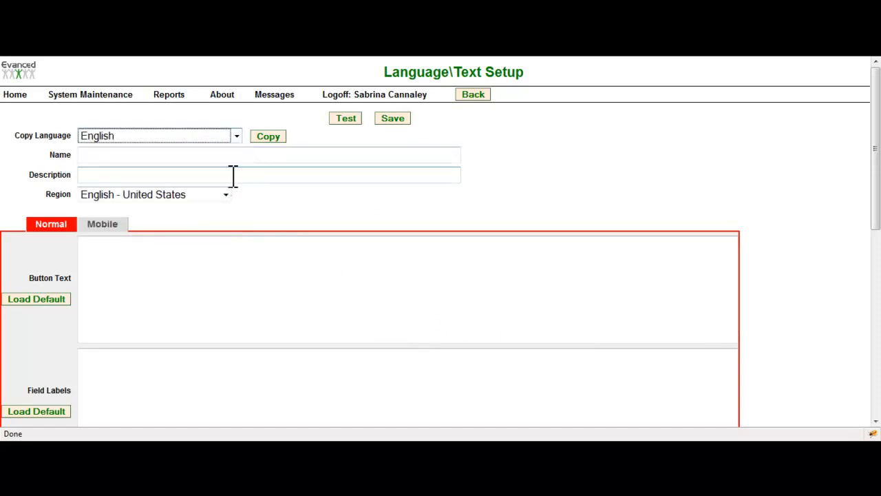
{"action": "left_click", "coordinate": [267, 137]}
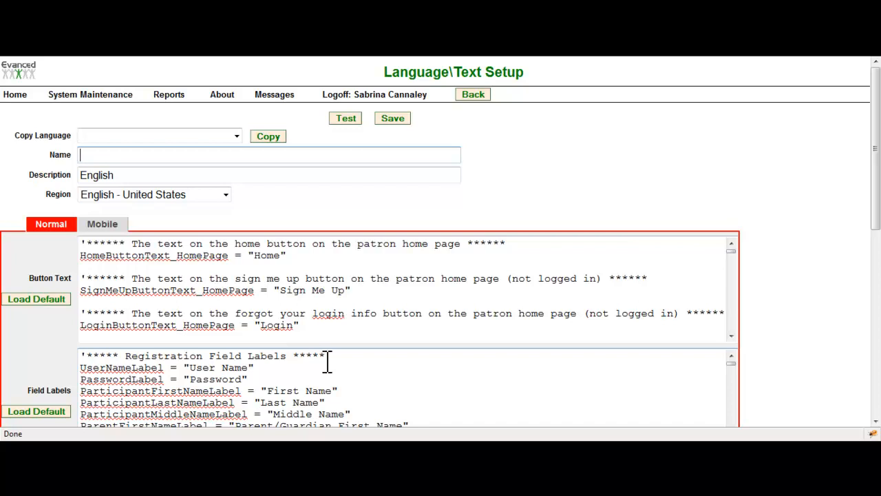
{"action": "type", "text": "Tiny Tots"}
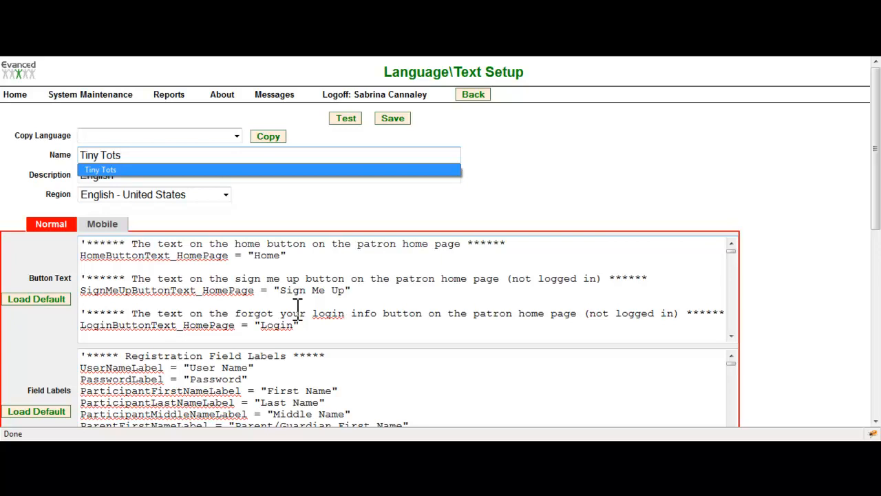
Step: Review the copied button text, field labels and page text of the Tiny Tots entry, and save it
{"action": "left_click", "coordinate": [283, 255]}
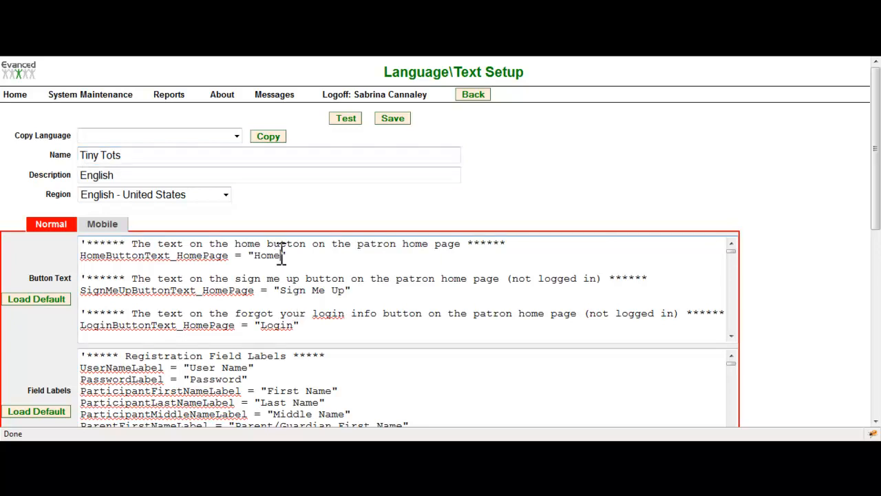
{"action": "left_click", "coordinate": [281, 290]}
{"action": "scroll", "coordinate": [307, 297], "scroll_direction": "down", "scroll_amount": 1}
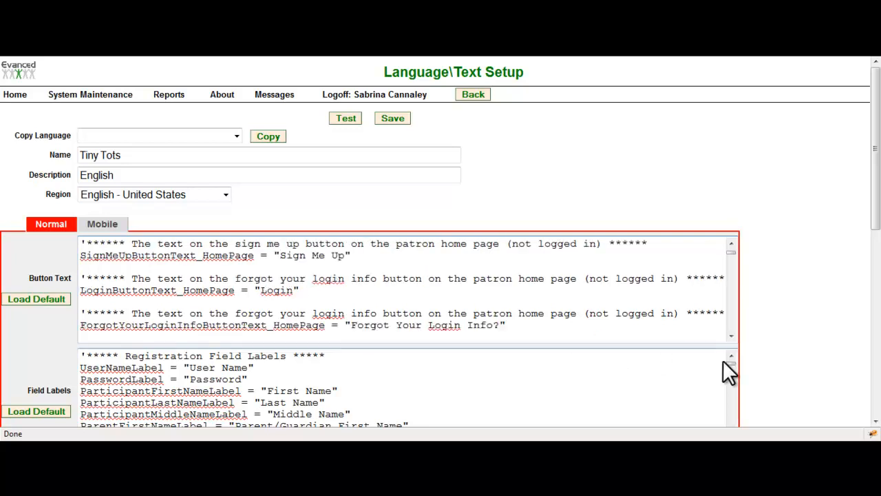
{"action": "scroll", "coordinate": [641, 364], "scroll_direction": "down", "scroll_amount": 2}
{"action": "scroll", "coordinate": [702, 367], "scroll_direction": "up", "scroll_amount": 2}
{"action": "scroll", "coordinate": [792, 348], "scroll_direction": "down", "scroll_amount": 3}
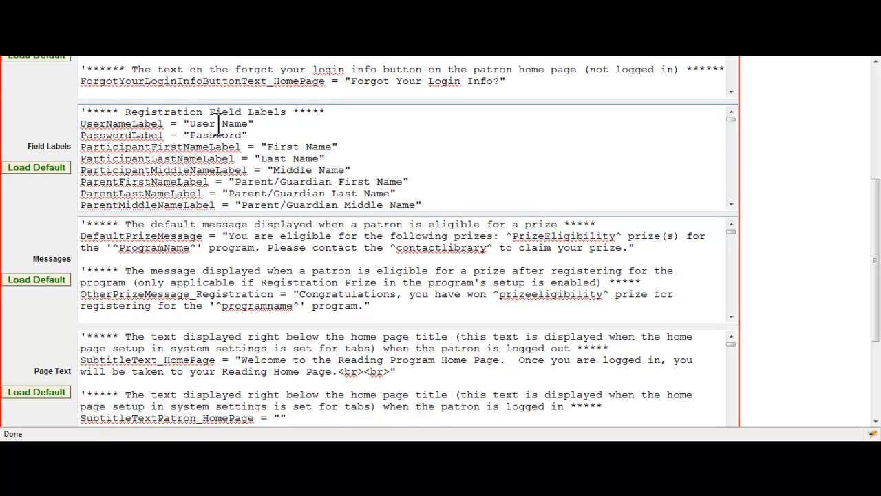
{"action": "scroll", "coordinate": [467, 340], "scroll_direction": "down", "scroll_amount": 3}
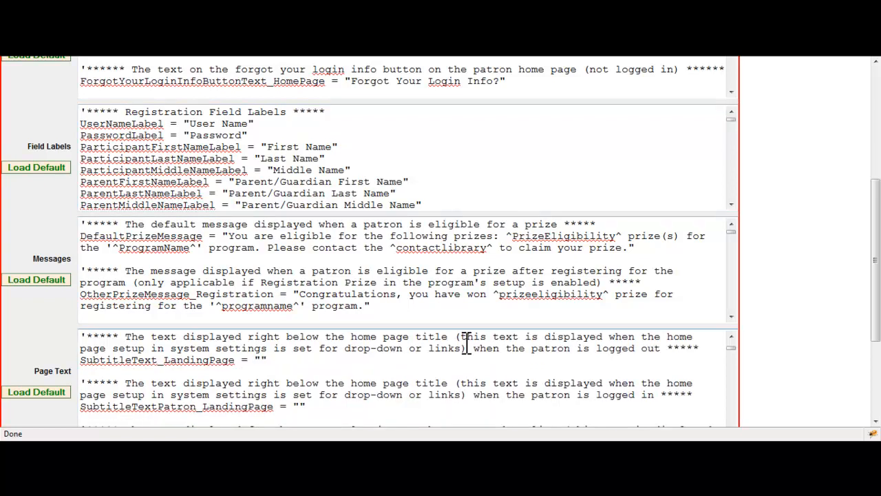
{"action": "scroll", "coordinate": [723, 365], "scroll_direction": "down", "scroll_amount": 3}
{"action": "scroll", "coordinate": [783, 374], "scroll_direction": "down", "scroll_amount": 2}
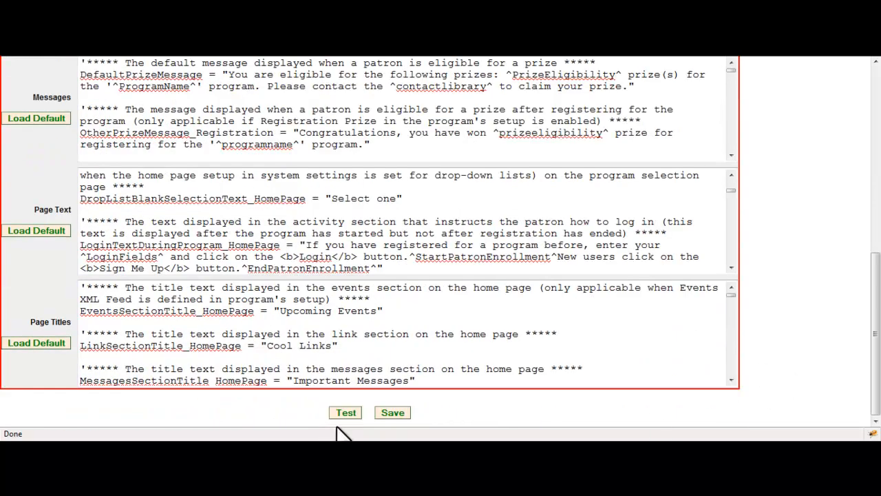
{"action": "left_click", "coordinate": [392, 413]}
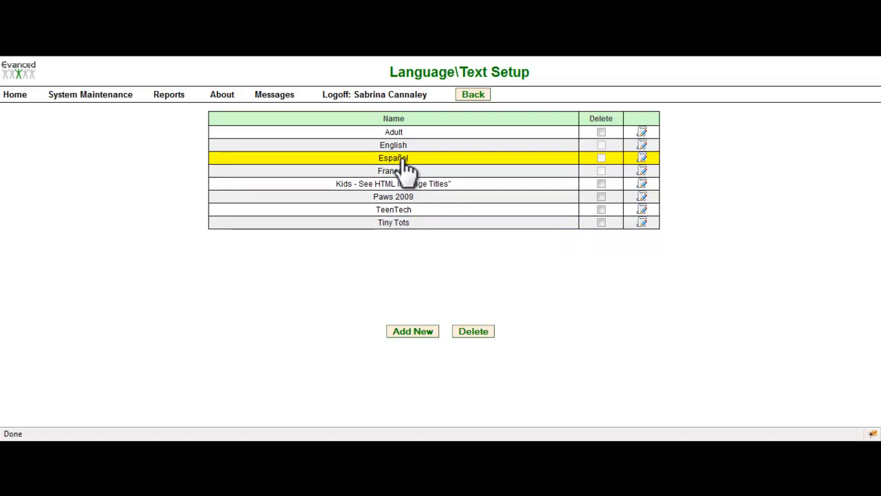
Step: Open the Español entry and examine its translated text in both the Normal and Mobile versions
{"action": "left_click", "coordinate": [644, 160]}
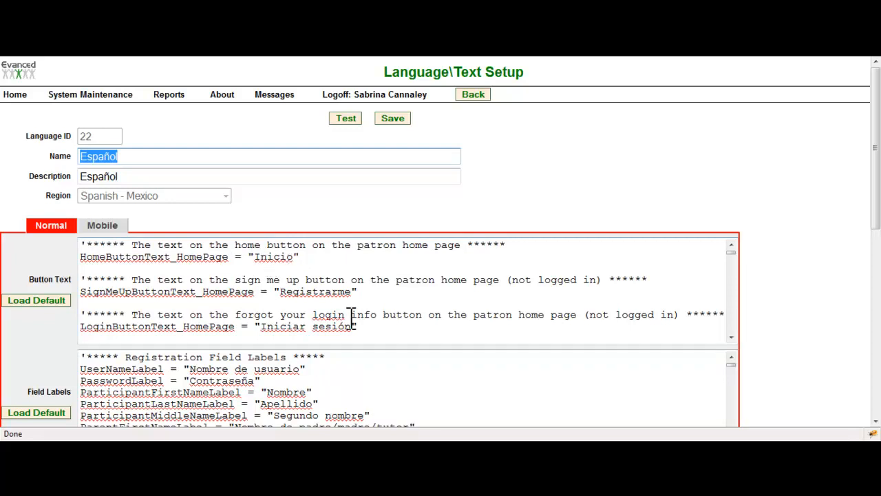
{"action": "scroll", "coordinate": [351, 318], "scroll_direction": "down", "scroll_amount": 2}
{"action": "scroll", "coordinate": [351, 318], "scroll_direction": "down", "scroll_amount": 2}
{"action": "scroll", "coordinate": [351, 318], "scroll_direction": "up", "scroll_amount": 4}
{"action": "left_click", "coordinate": [114, 234]}
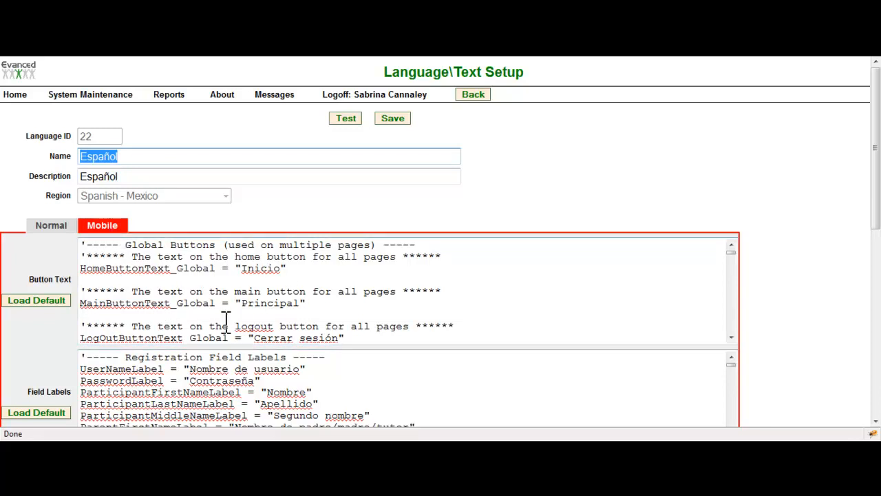
{"action": "scroll", "coordinate": [219, 324], "scroll_direction": "down", "scroll_amount": 2}
{"action": "scroll", "coordinate": [219, 323], "scroll_direction": "down", "scroll_amount": 1}
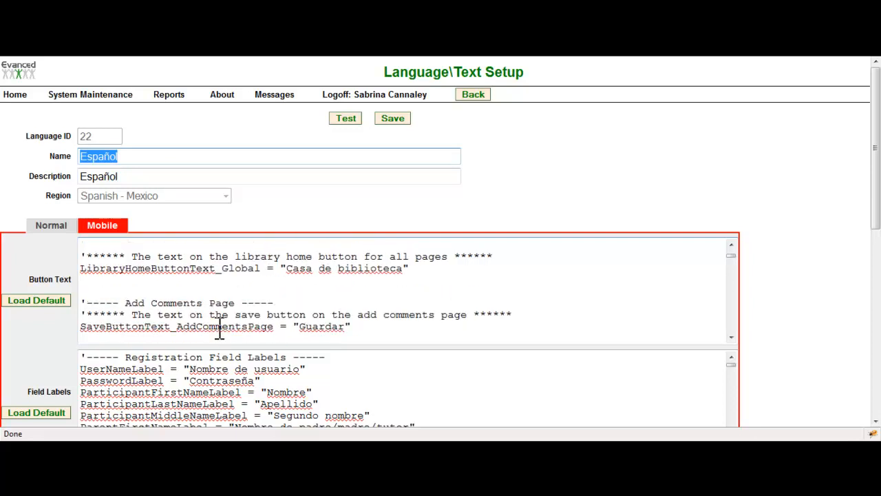
{"action": "scroll", "coordinate": [219, 330], "scroll_direction": "up", "scroll_amount": 3}
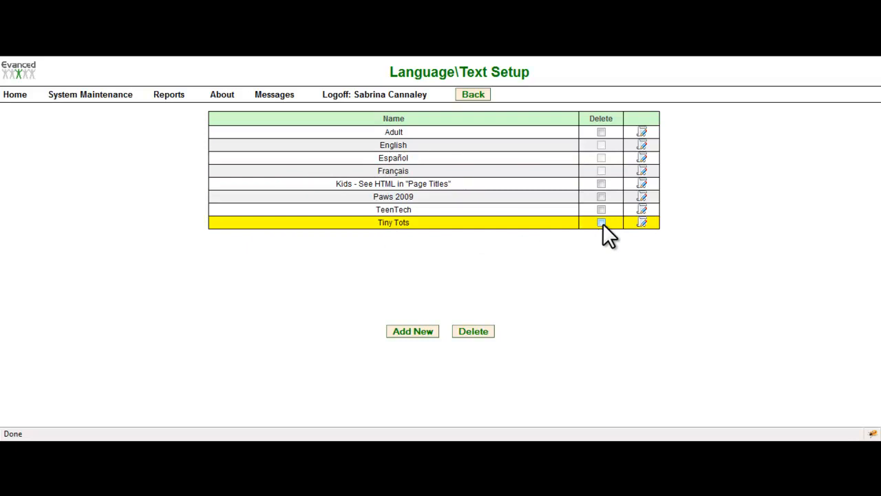
Step: Delete the Tiny Tots entry from the language list
{"action": "left_click", "coordinate": [484, 332]}
{"action": "left_click", "coordinate": [421, 228]}
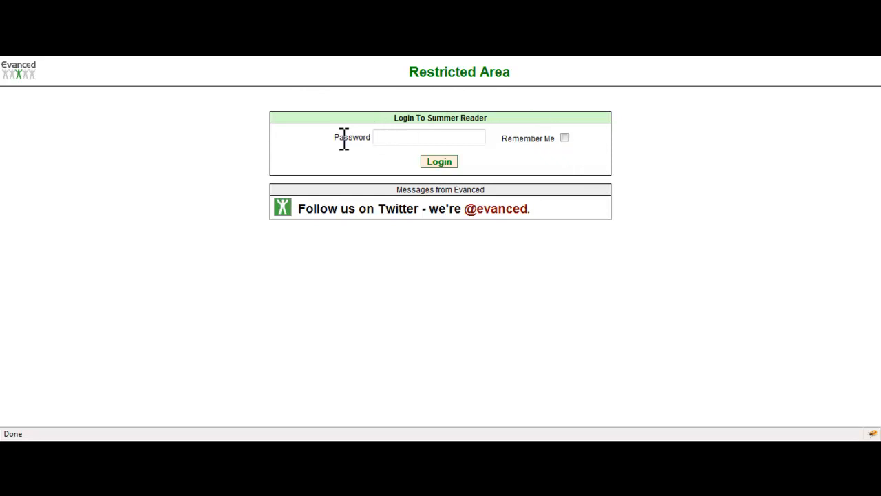
Step: Log in to the Summer Reader restricted area with the administrator password
{"action": "left_click_drag", "start_coordinate": [334, 137], "coordinate": [371, 136]}
{"action": "left_click", "coordinate": [384, 138]}
{"action": "left_click", "coordinate": [552, 51]}
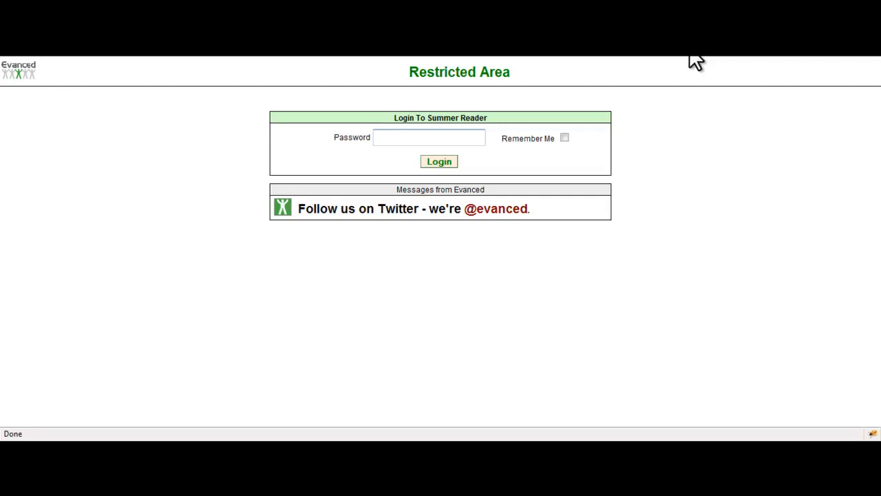
{"action": "type", "text": "•••••••"}
{"action": "key", "text": "Return"}
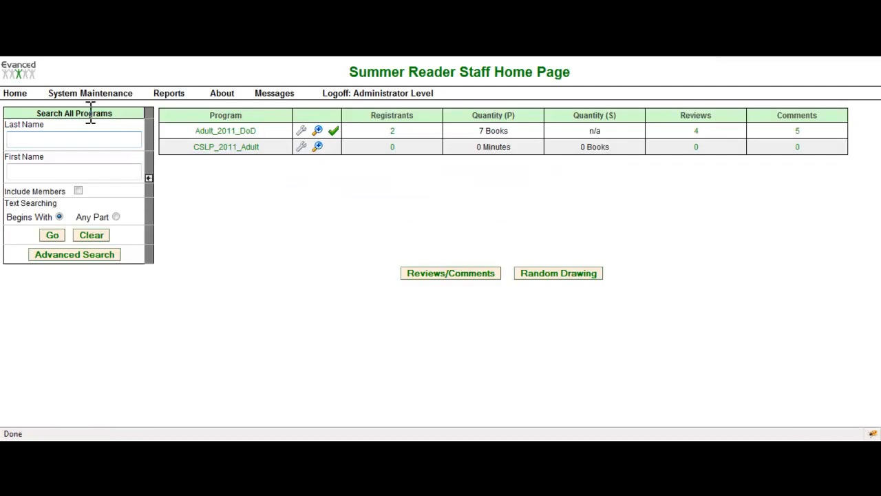
Step: Open the System Settings from System Maintenance and examine the Security Settings section
{"action": "left_click", "coordinate": [81, 95]}
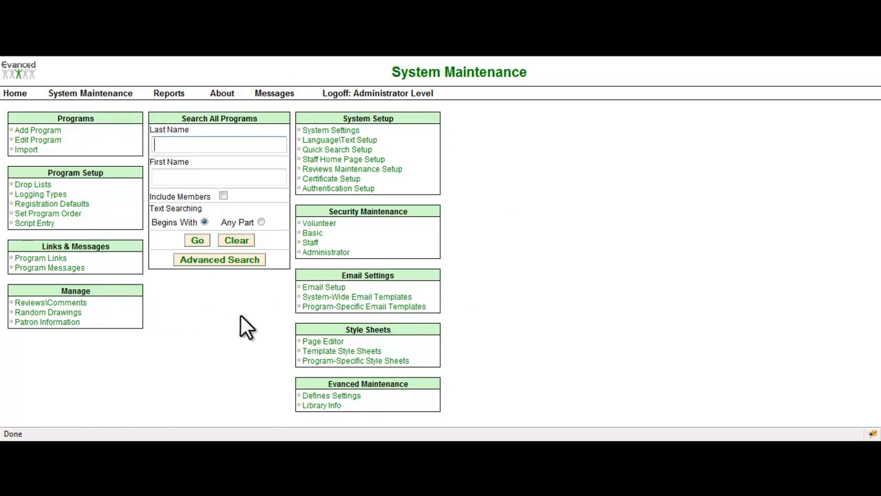
{"action": "left_click", "coordinate": [329, 142]}
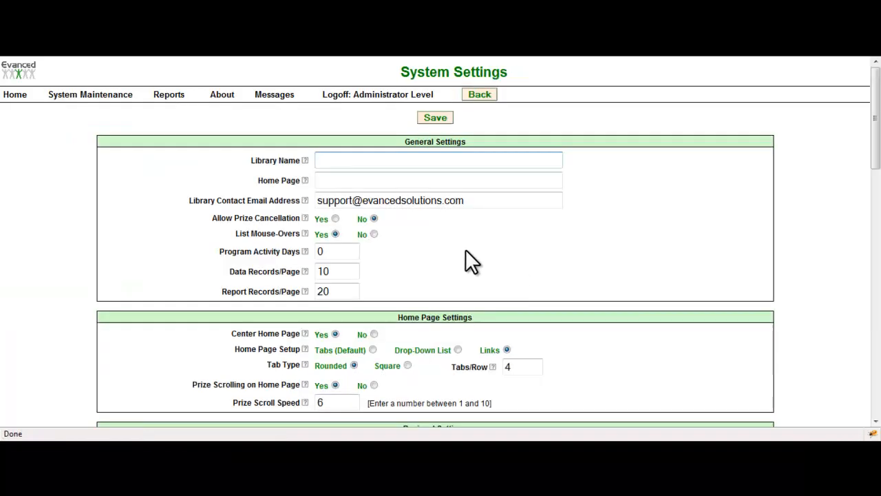
{"action": "scroll", "coordinate": [380, 142], "scroll_direction": "down", "scroll_amount": 10}
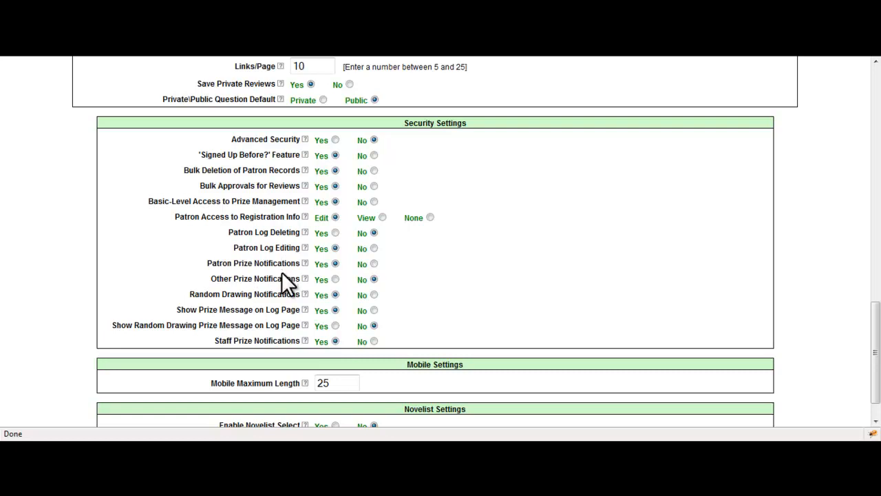
Step: Review the system settings and open the Administrator password change form from System Maintenance
{"action": "scroll", "coordinate": [283, 276], "scroll_direction": "up", "scroll_amount": 3}
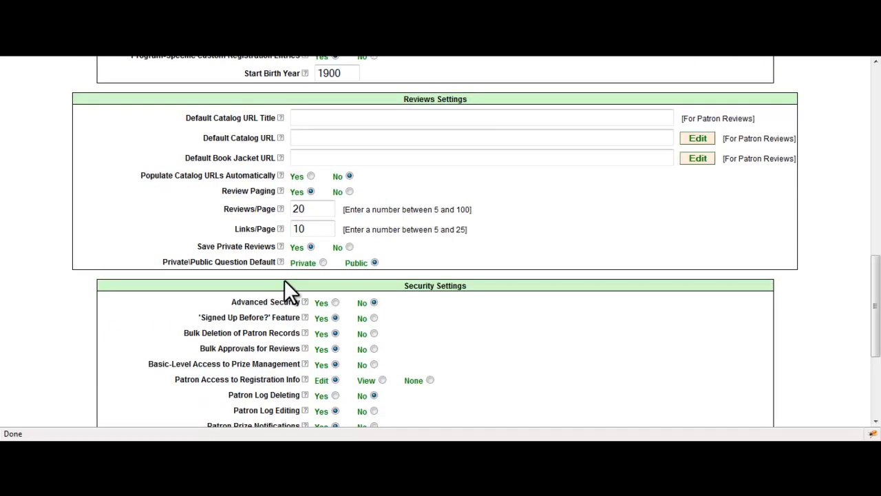
{"action": "scroll", "coordinate": [284, 279], "scroll_direction": "down", "scroll_amount": 3}
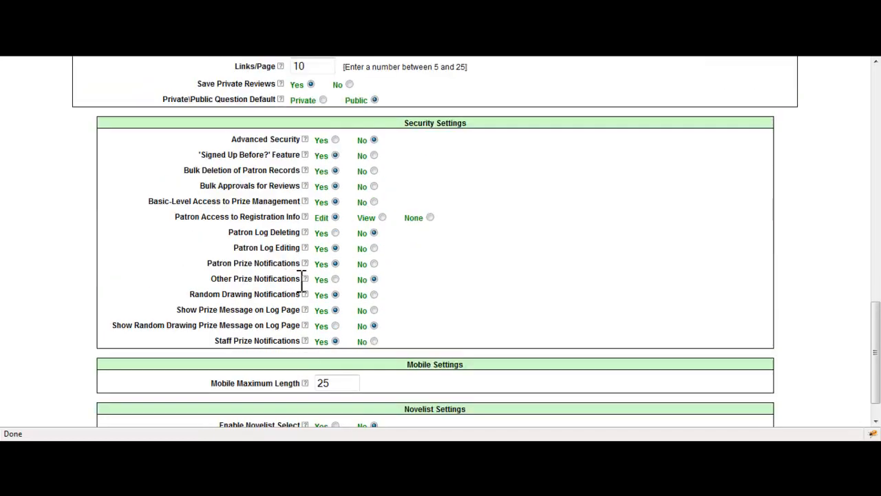
{"action": "scroll", "coordinate": [302, 279], "scroll_direction": "up", "scroll_amount": 12}
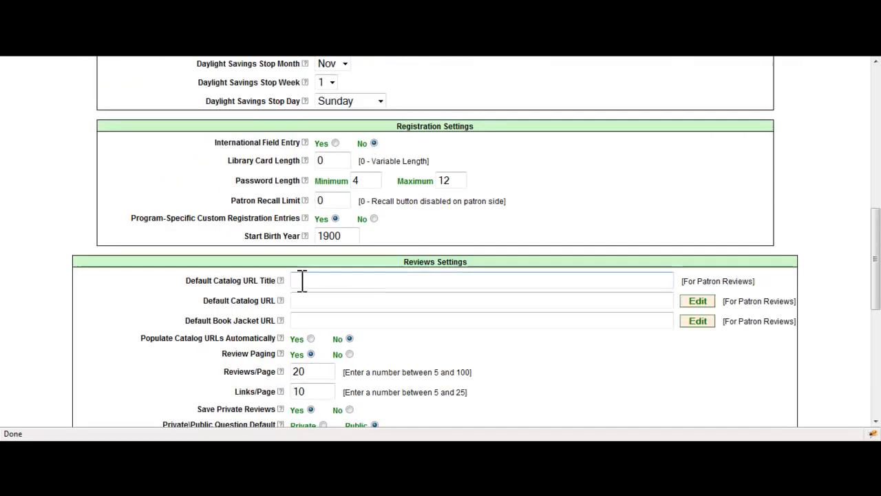
{"action": "scroll", "coordinate": [302, 288], "scroll_direction": "up", "scroll_amount": 3}
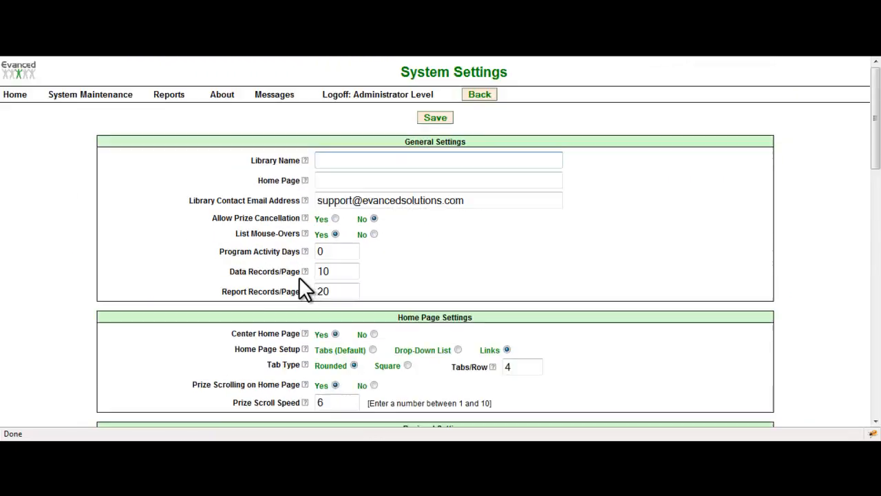
{"action": "left_click", "coordinate": [110, 97]}
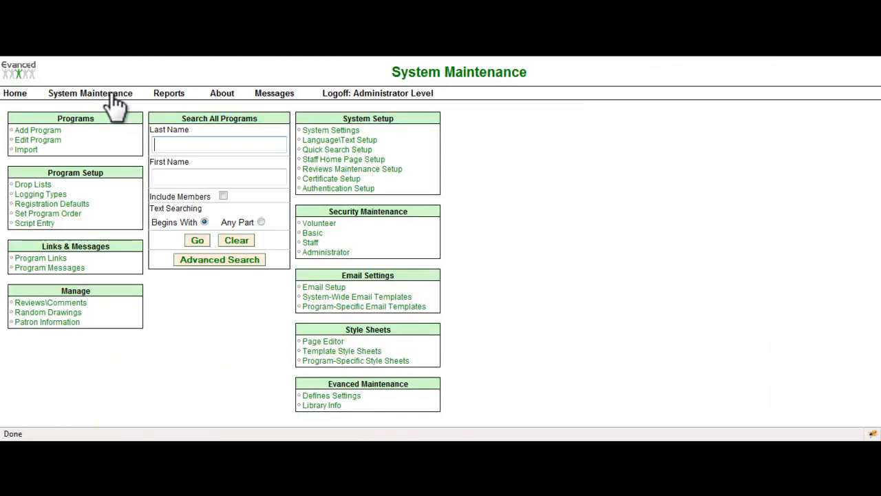
{"action": "left_click", "coordinate": [336, 255]}
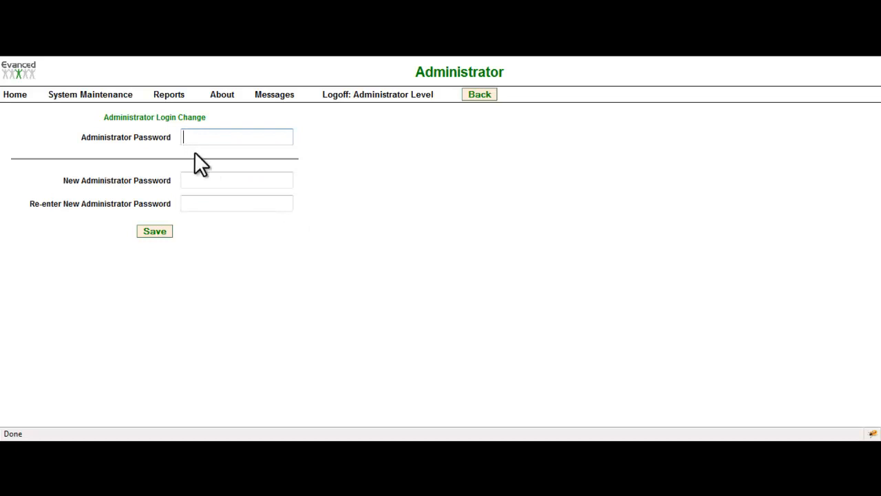
{"action": "left_click", "coordinate": [201, 203]}
Step: Open the Staff password change form from System Maintenance, examine its fields, and return to System Maintenance
{"action": "left_click", "coordinate": [84, 95]}
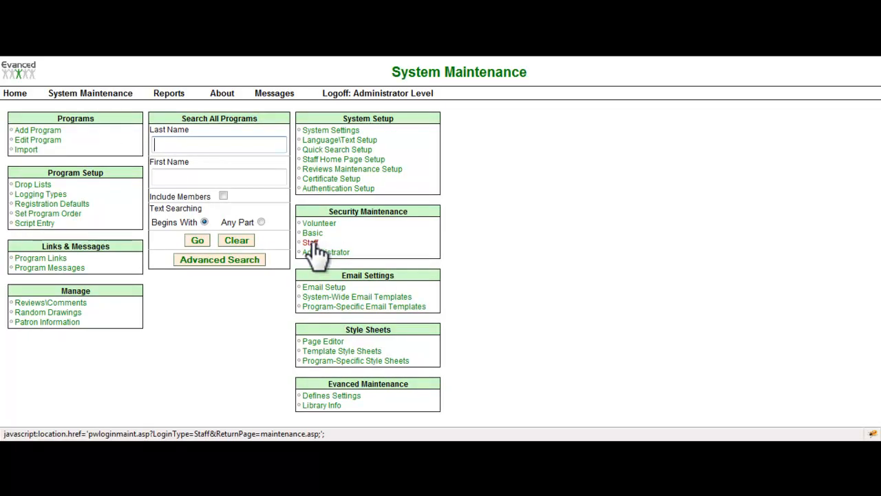
{"action": "left_click", "coordinate": [310, 243]}
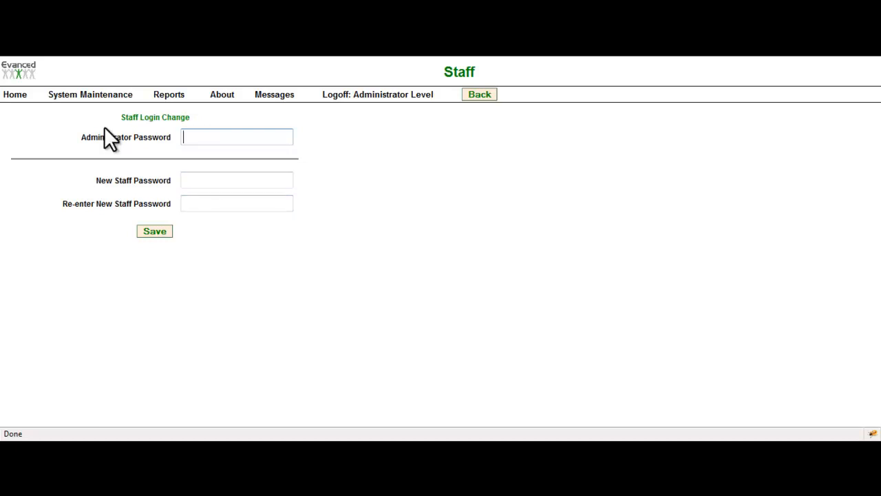
{"action": "left_click", "coordinate": [100, 95]}
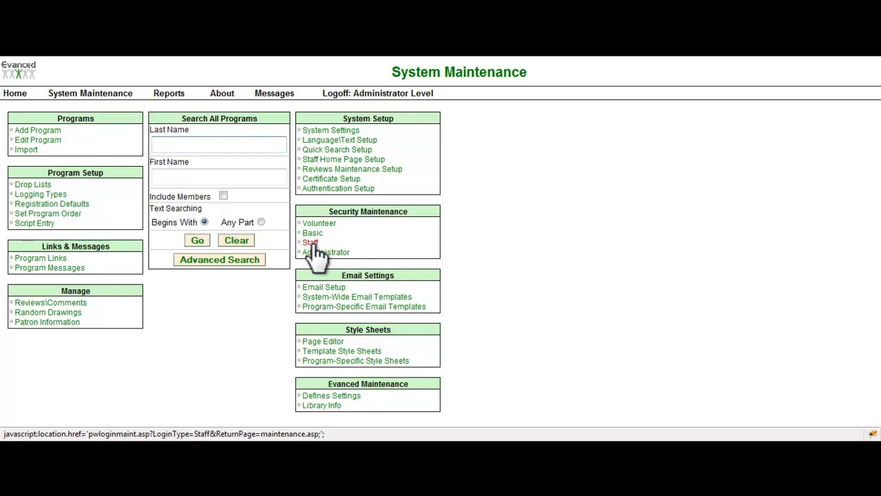
Step: Log in to the Summer Reader restricted area with the personal user name and password
{"action": "left_click", "coordinate": [561, 51]}
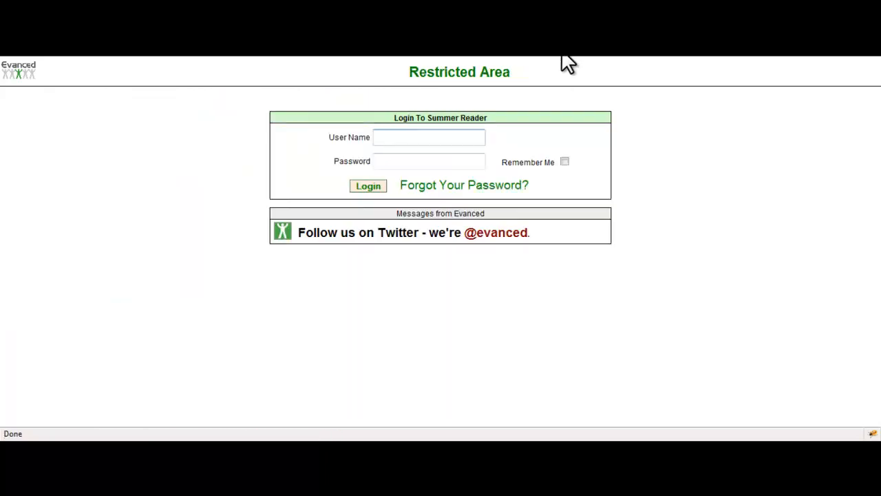
{"action": "type", "text": "scannaley"}
{"action": "key", "text": "Tab"}
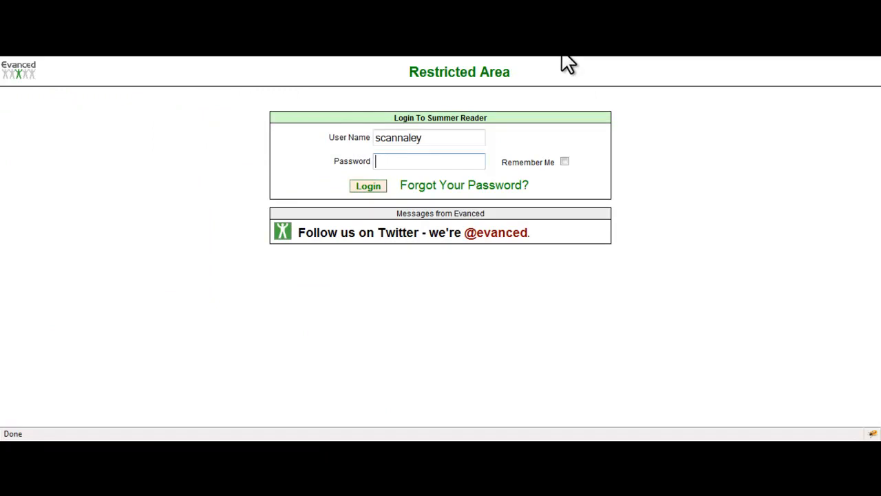
{"action": "type", "text": "******"}
{"action": "key", "text": "Return"}
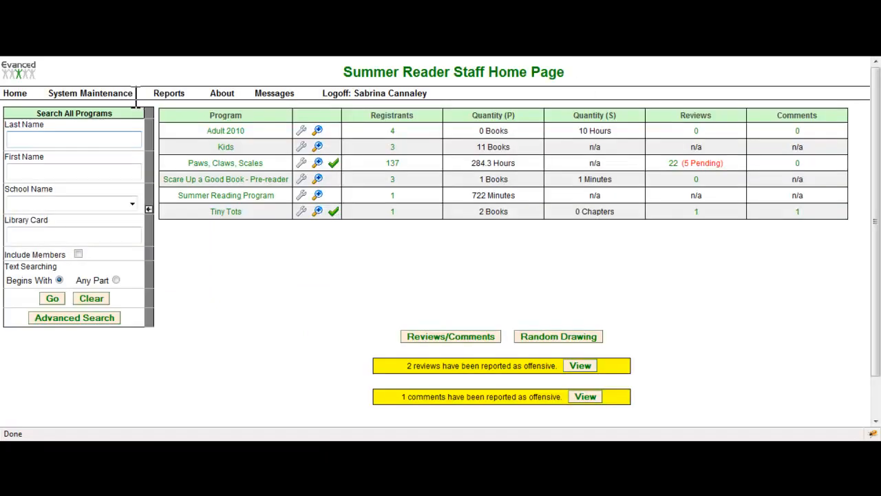
Step: Open Security Setup from System Maintenance and examine the Admin staff role's permissions
{"action": "left_click", "coordinate": [123, 92]}
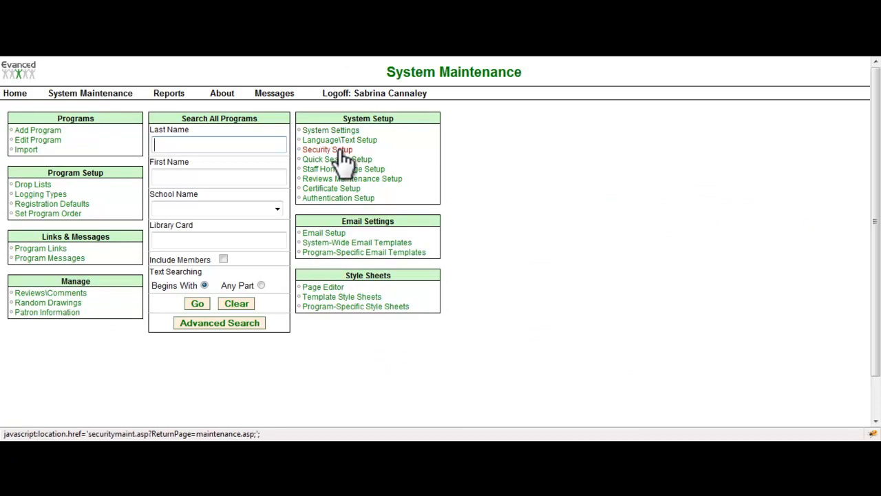
{"action": "left_click", "coordinate": [340, 150]}
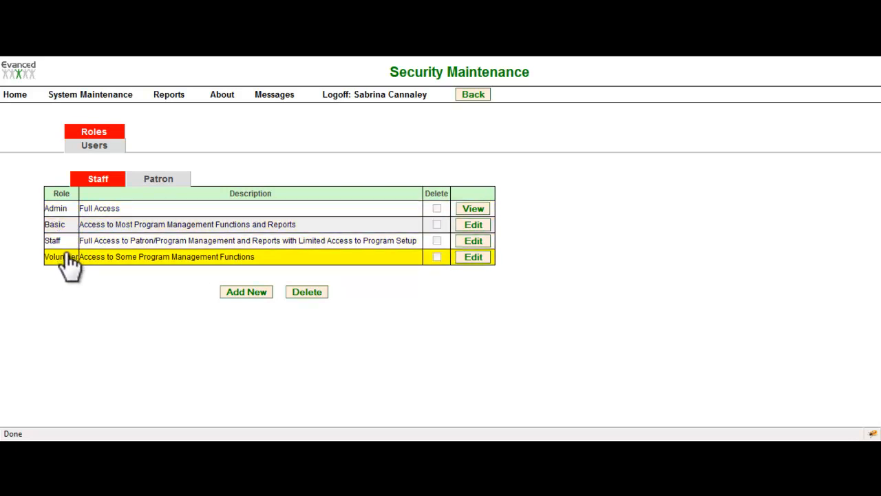
{"action": "left_click", "coordinate": [475, 208]}
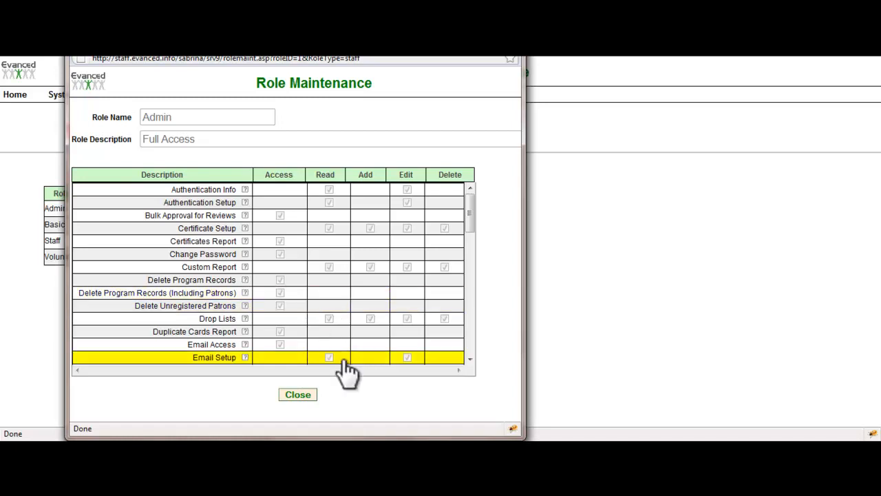
{"action": "left_click", "coordinate": [299, 394]}
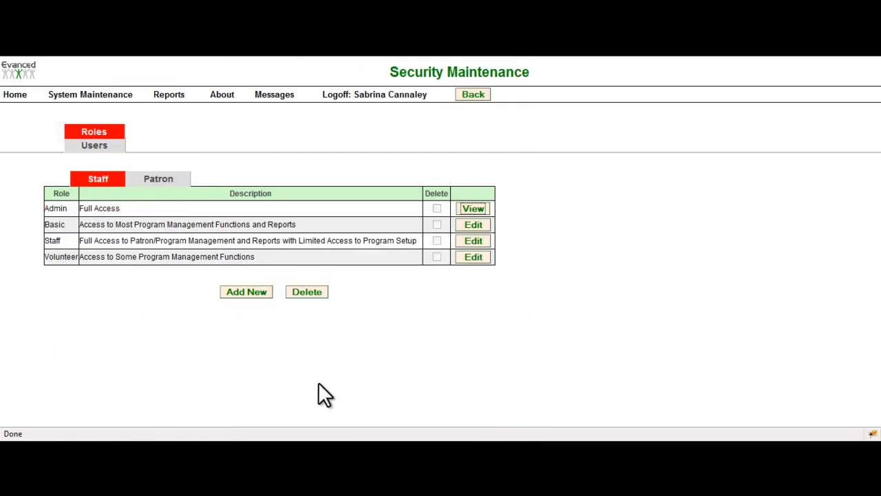
Step: Try granting the Basic role Add permission for Certificate Setup and close the role without saving
{"action": "left_click", "coordinate": [477, 224]}
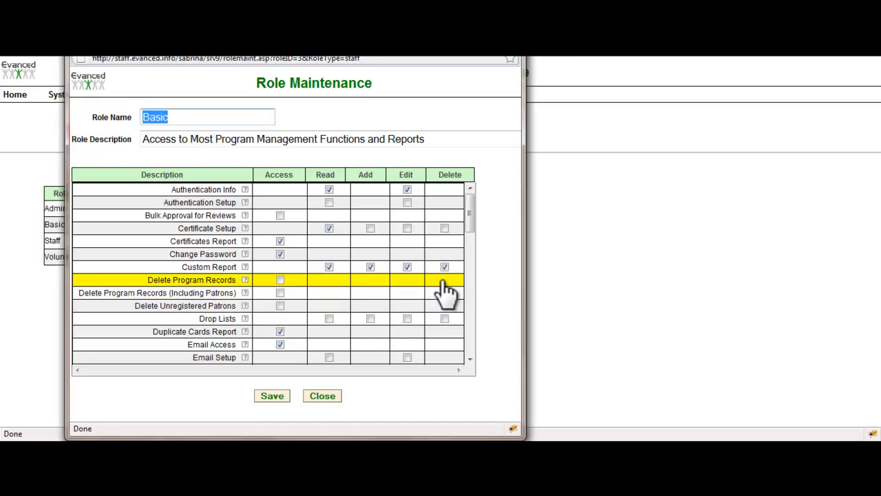
{"action": "left_click", "coordinate": [370, 228]}
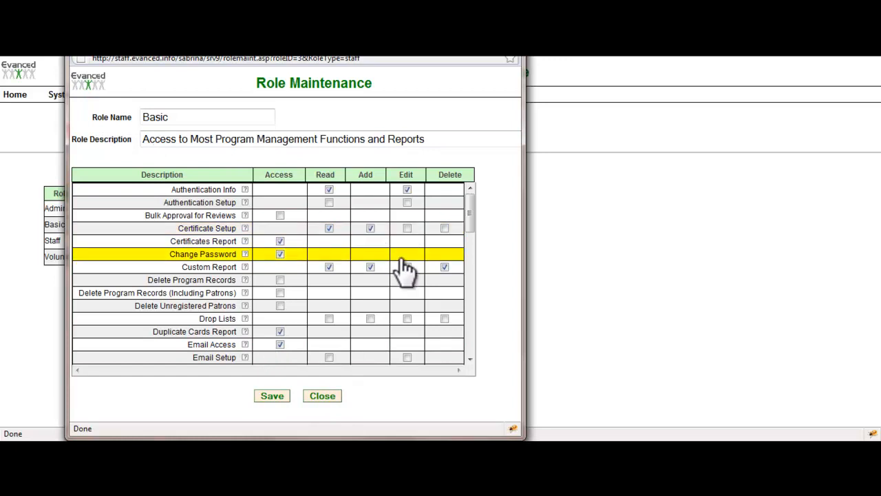
{"action": "left_click", "coordinate": [327, 398]}
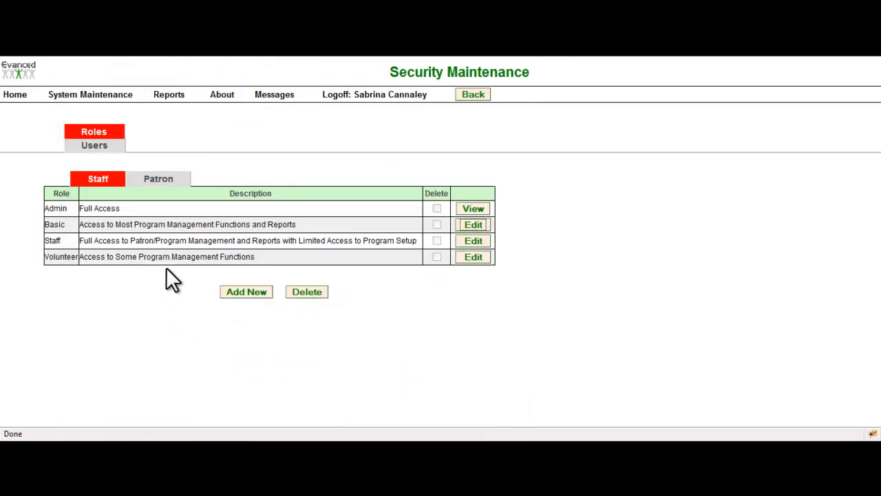
Step: Add a staff role named 2nd In Command, copied from the Admin role, with the description 2nd In Command
{"action": "left_click", "coordinate": [254, 292]}
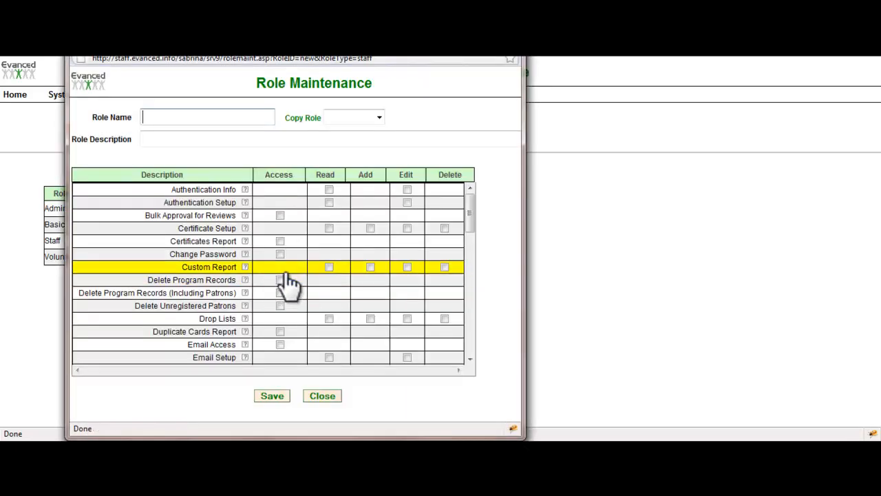
{"action": "type", "text": "2nd In Command"}
{"action": "left_click", "coordinate": [375, 119]}
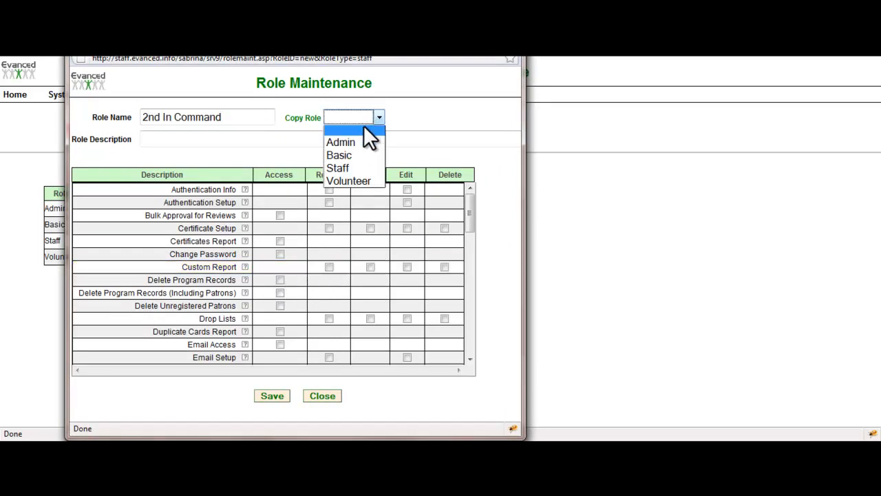
{"action": "left_click", "coordinate": [367, 142]}
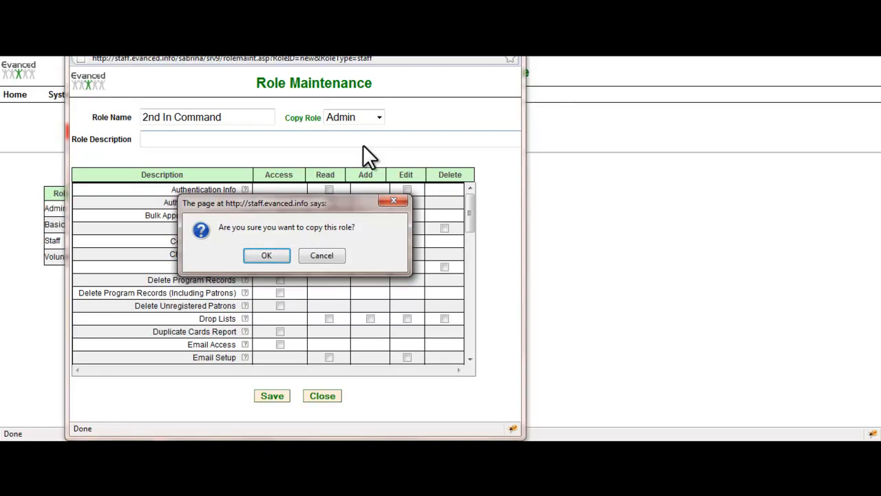
{"action": "left_click", "coordinate": [288, 260]}
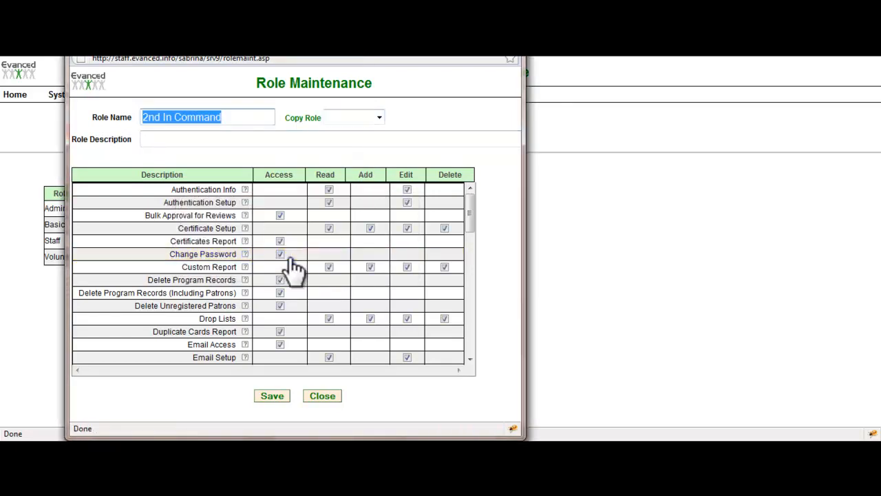
{"action": "key", "text": "Tab"}
{"action": "type", "text": "2"}
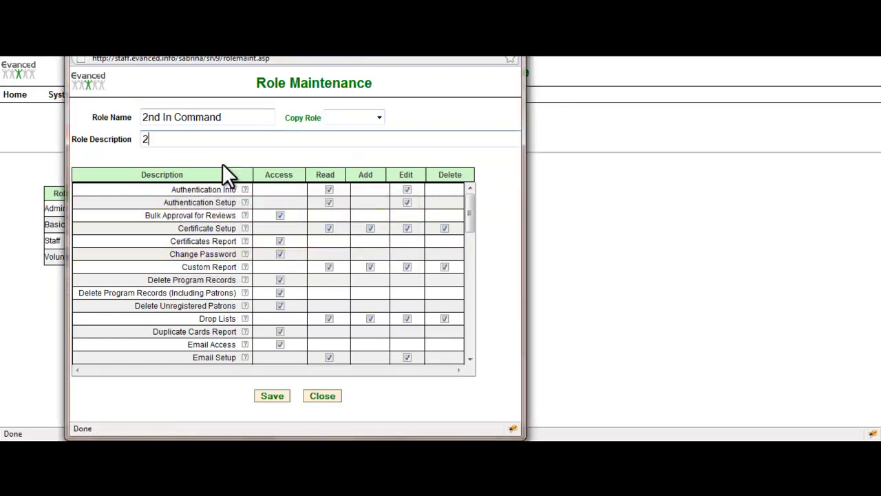
{"action": "type", "text": "nd In Command"}
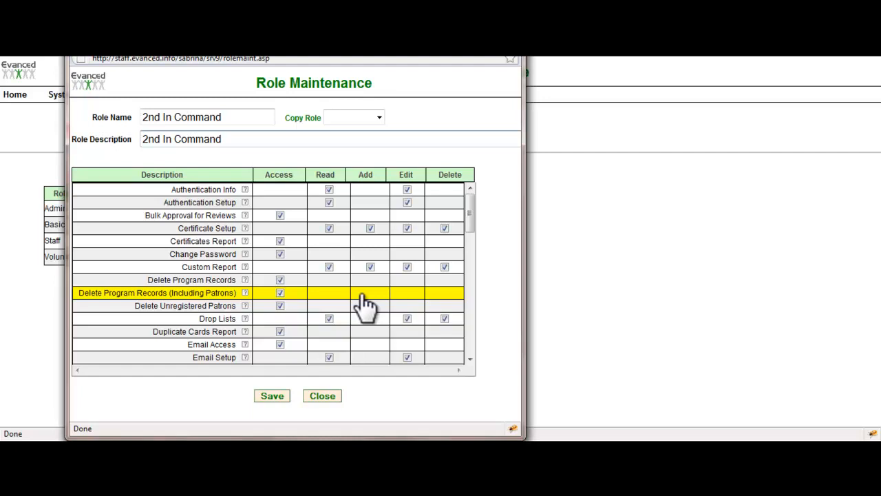
Step: Remove Delete Unregistered Patrons access and the Email Setup Read and Edit permissions, and save the new role
{"action": "left_click", "coordinate": [281, 305]}
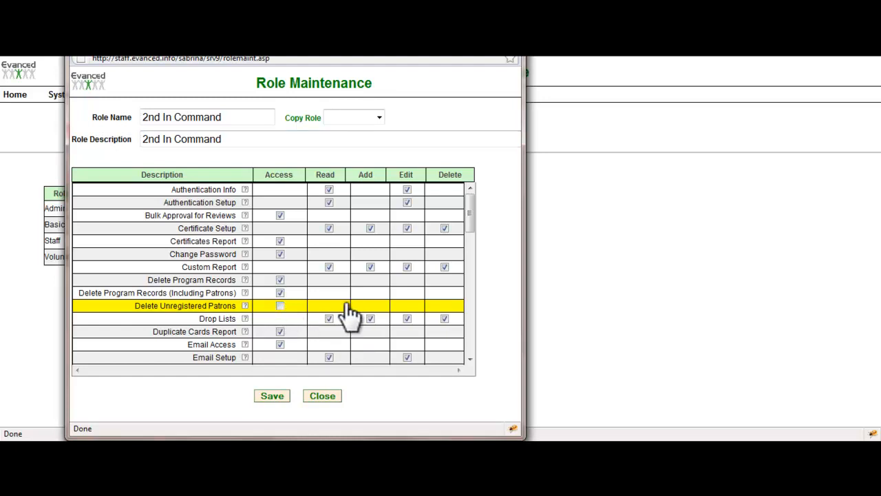
{"action": "left_click", "coordinate": [330, 357]}
{"action": "left_click", "coordinate": [407, 358]}
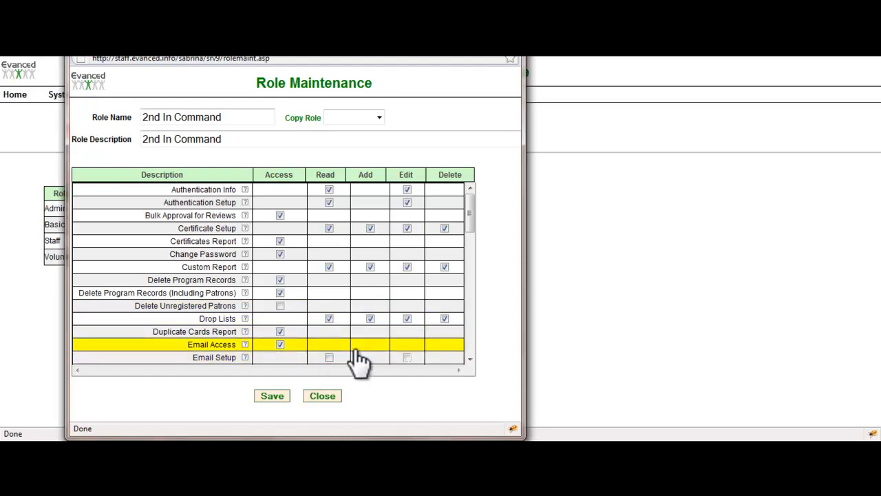
{"action": "left_click", "coordinate": [275, 396]}
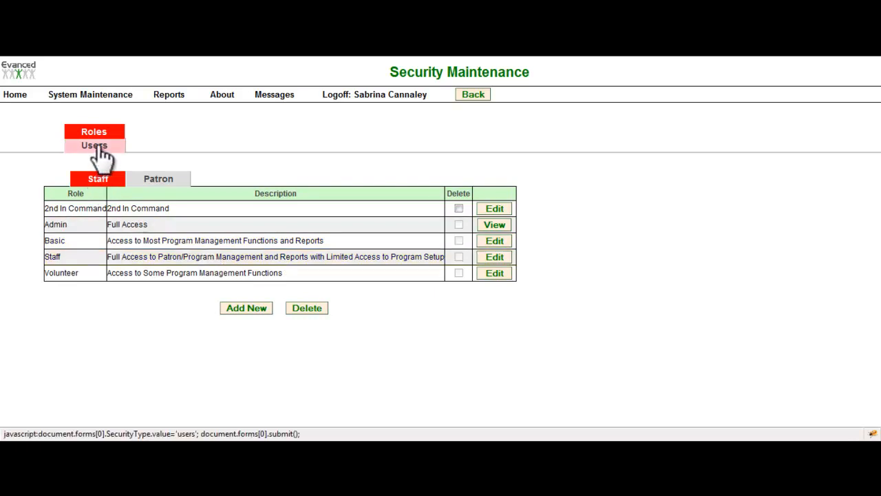
Step: Remove the Edit and Delete permissions for Log Info from the Patron role and save it
{"action": "left_click", "coordinate": [159, 180]}
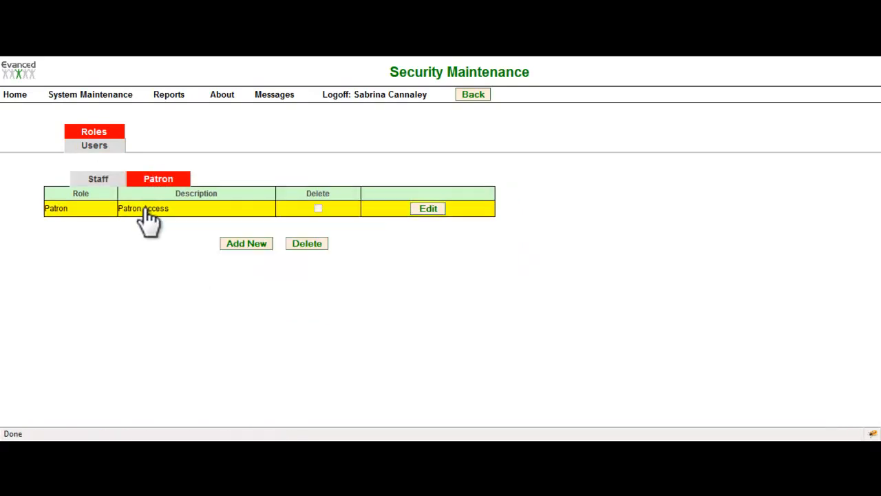
{"action": "left_click", "coordinate": [425, 208]}
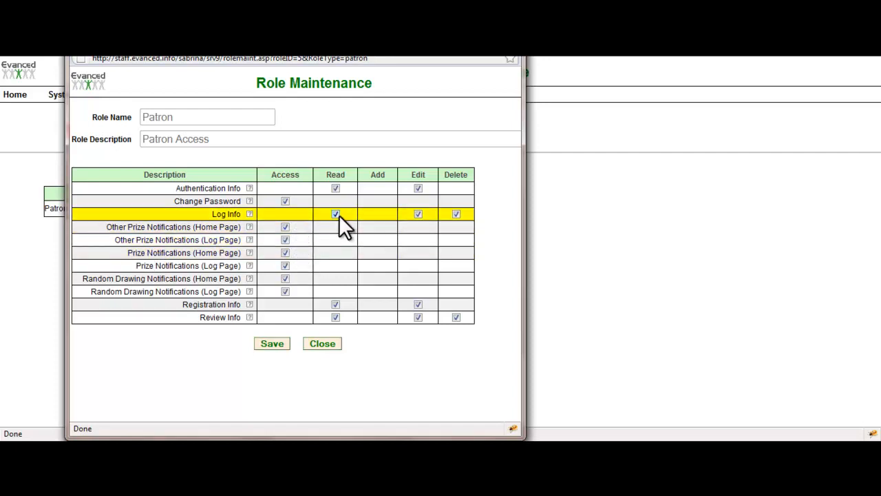
{"action": "left_click", "coordinate": [456, 214]}
{"action": "left_click", "coordinate": [418, 215]}
{"action": "left_click", "coordinate": [270, 343]}
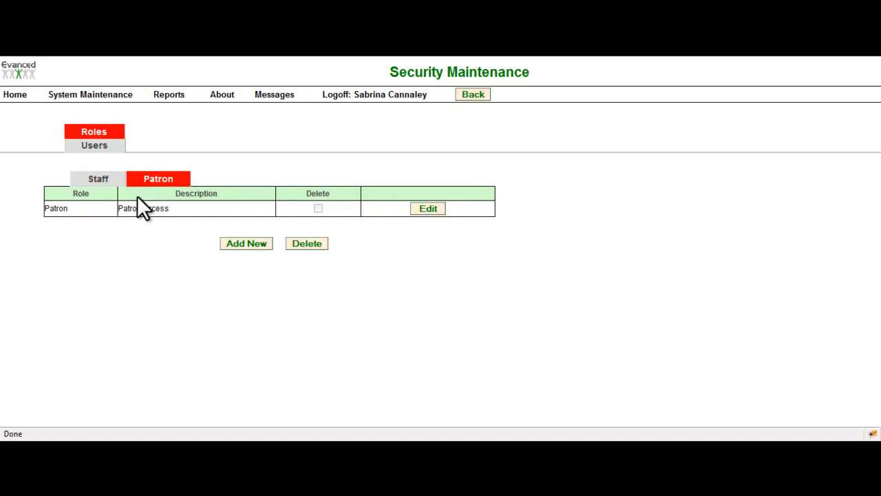
Step: Look at the new Patron role form, and review the logged-in staff member's user record and role options without saving
{"action": "left_click", "coordinate": [248, 244]}
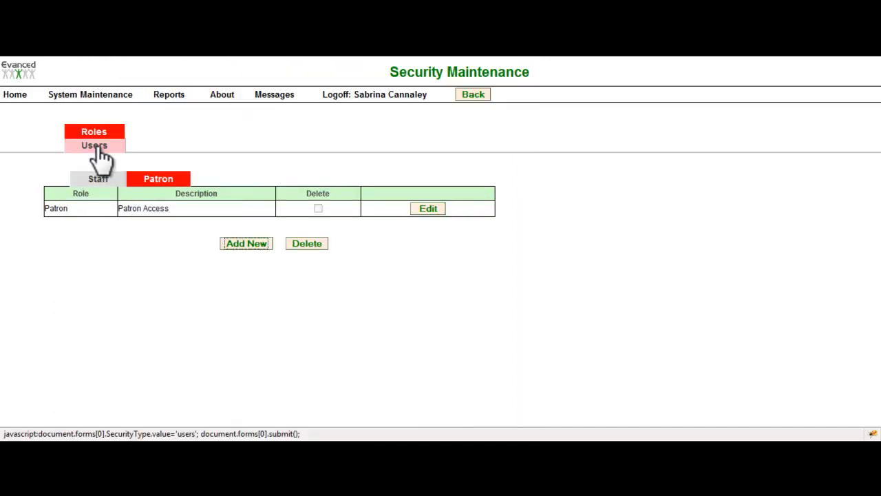
{"action": "left_click", "coordinate": [94, 146]}
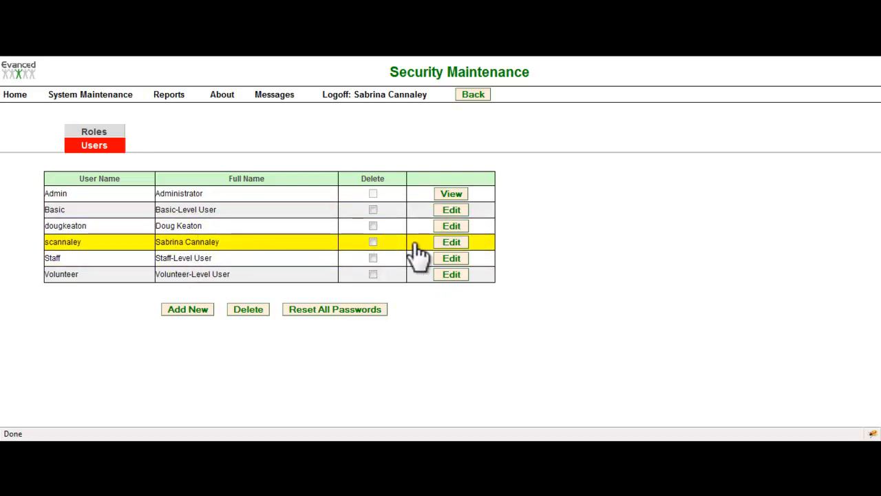
{"action": "left_click", "coordinate": [452, 241]}
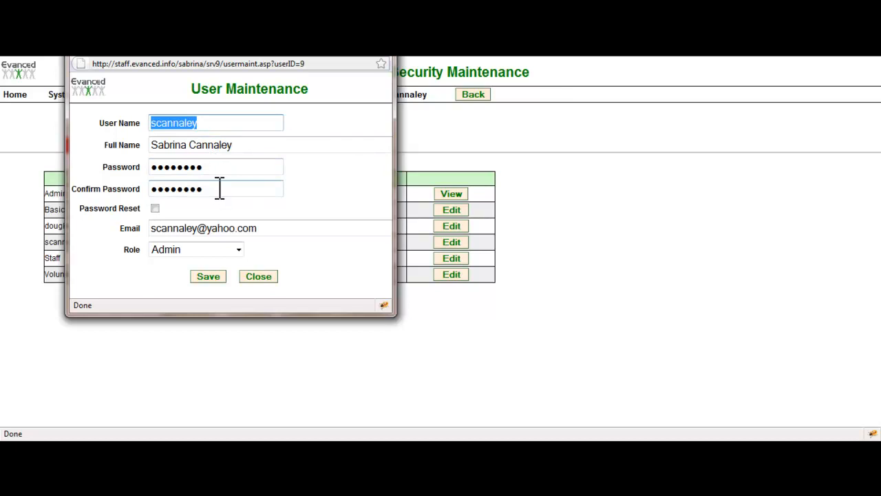
{"action": "left_click", "coordinate": [239, 252]}
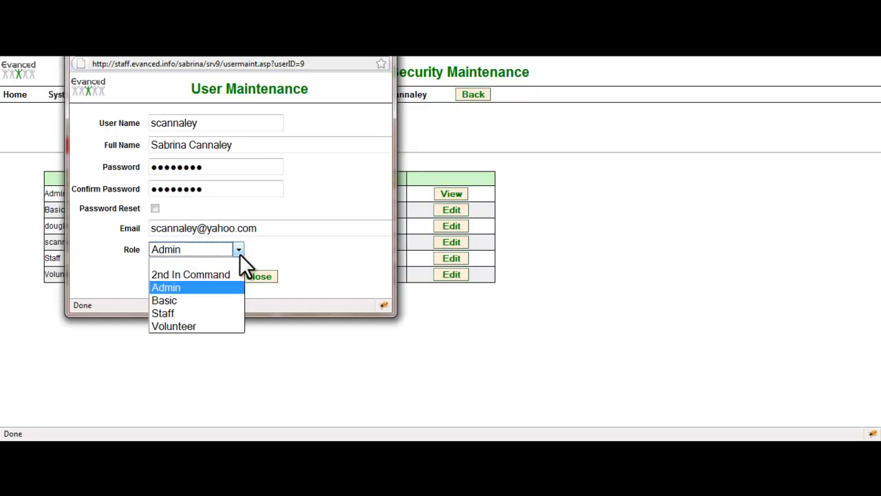
{"action": "left_click", "coordinate": [221, 285]}
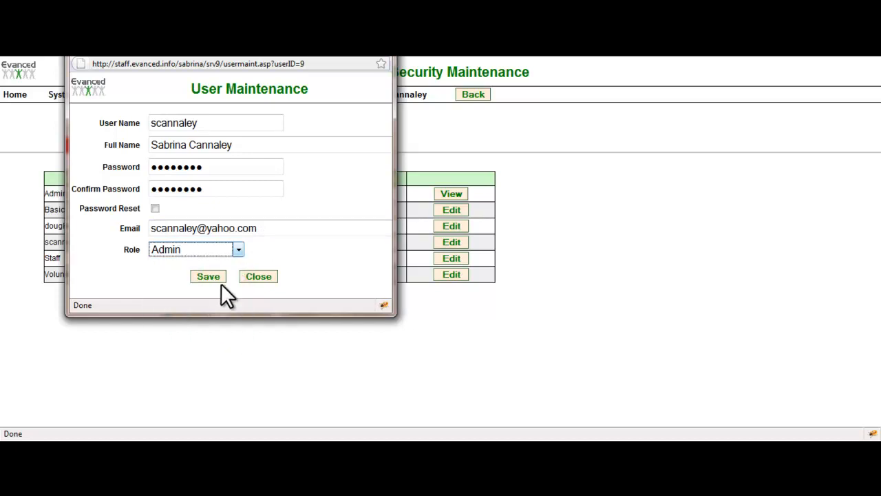
{"action": "left_click", "coordinate": [259, 276]}
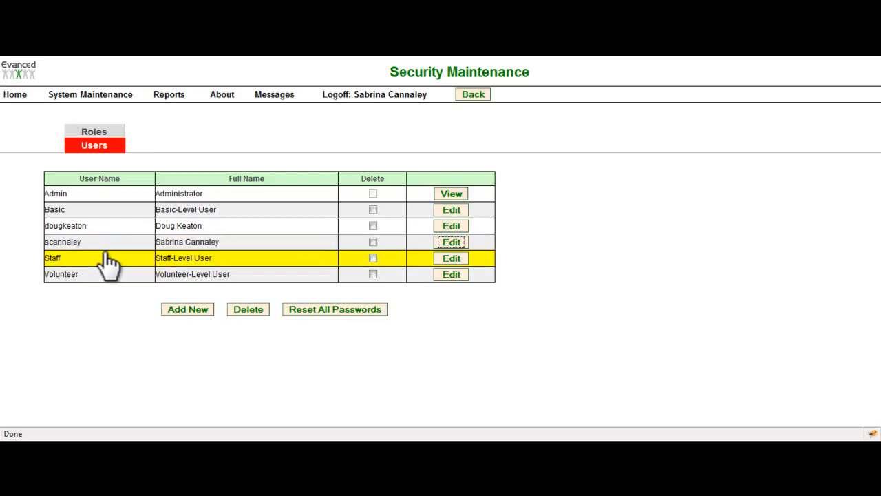
Step: Open a blank new user form, review its available role choices, and close it without saving
{"action": "left_click", "coordinate": [191, 309]}
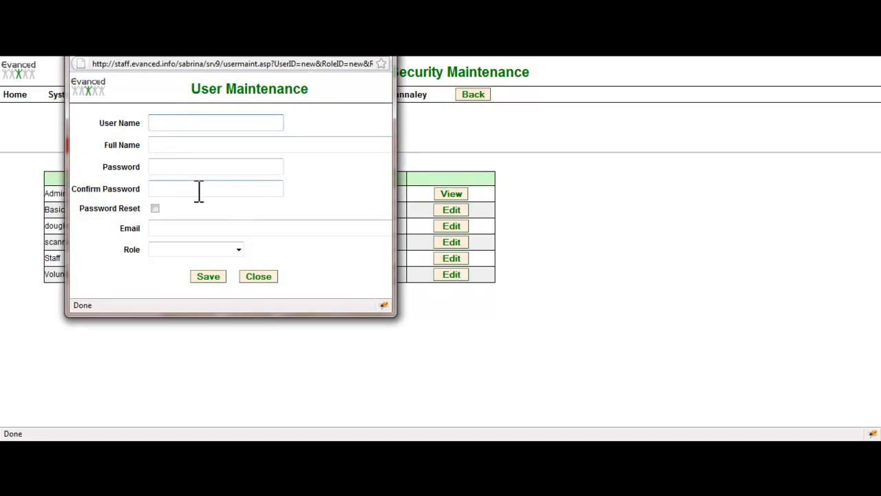
{"action": "left_click", "coordinate": [179, 250]}
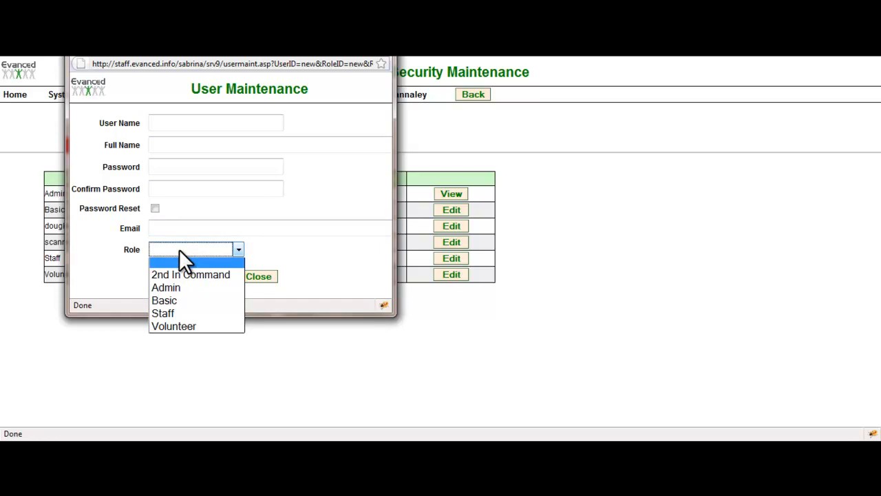
{"action": "left_click", "coordinate": [179, 250]}
{"action": "left_click", "coordinate": [262, 277]}
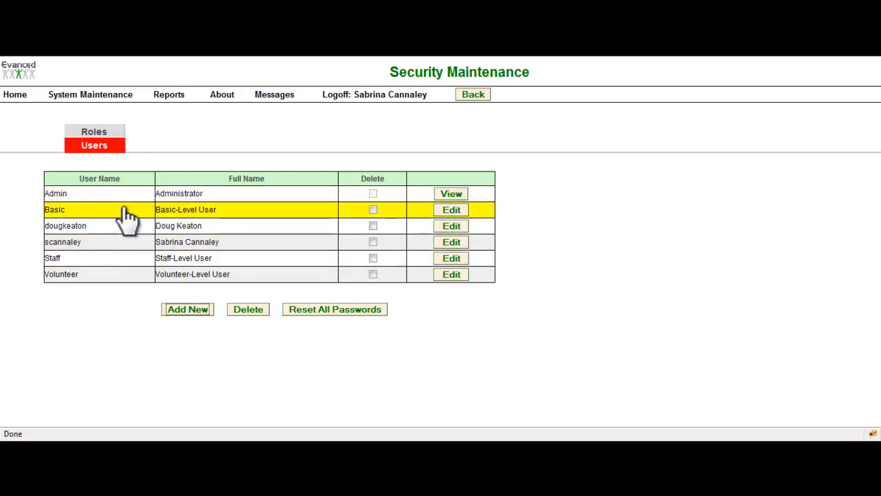
Step: Check the quick search on the staff home page, and add Teacher as its fifth field, shown as a list
{"action": "left_click", "coordinate": [102, 100]}
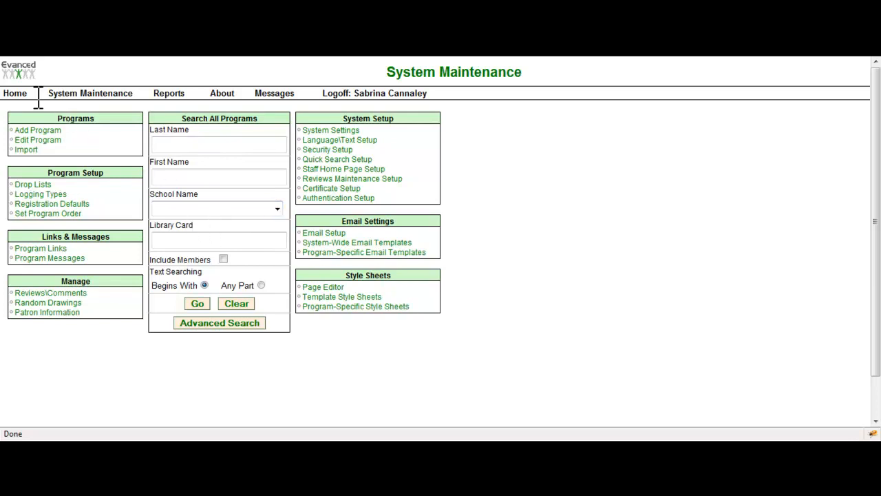
{"action": "left_click", "coordinate": [21, 97]}
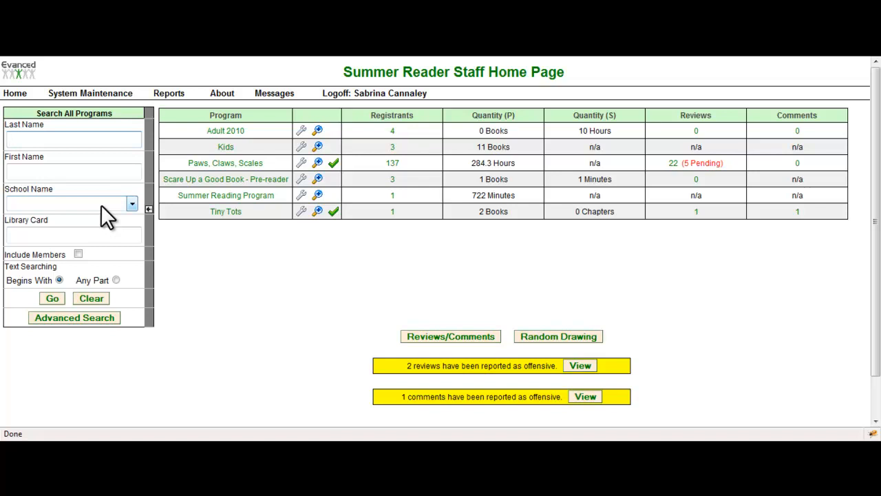
{"action": "left_click", "coordinate": [74, 98]}
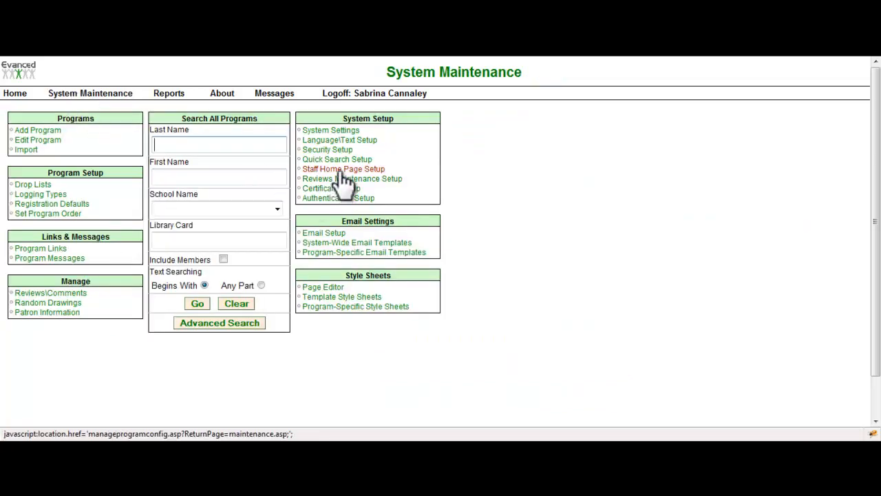
{"action": "left_click", "coordinate": [341, 161]}
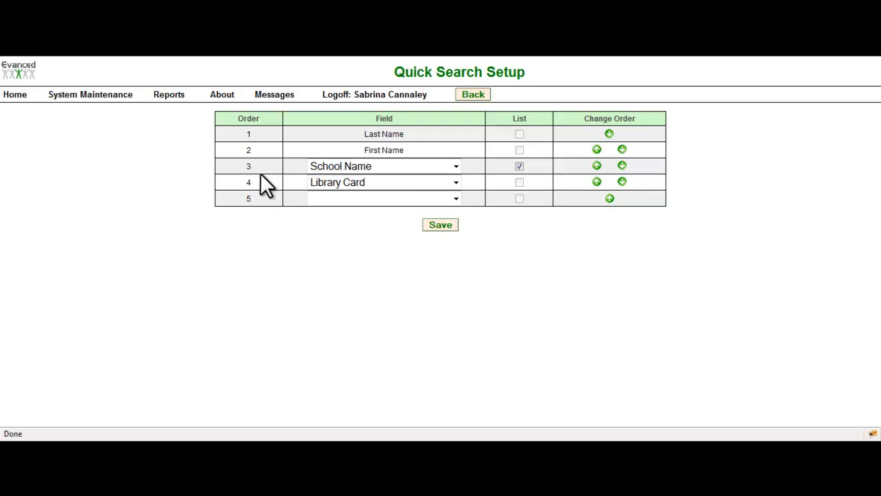
{"action": "left_click", "coordinate": [367, 198]}
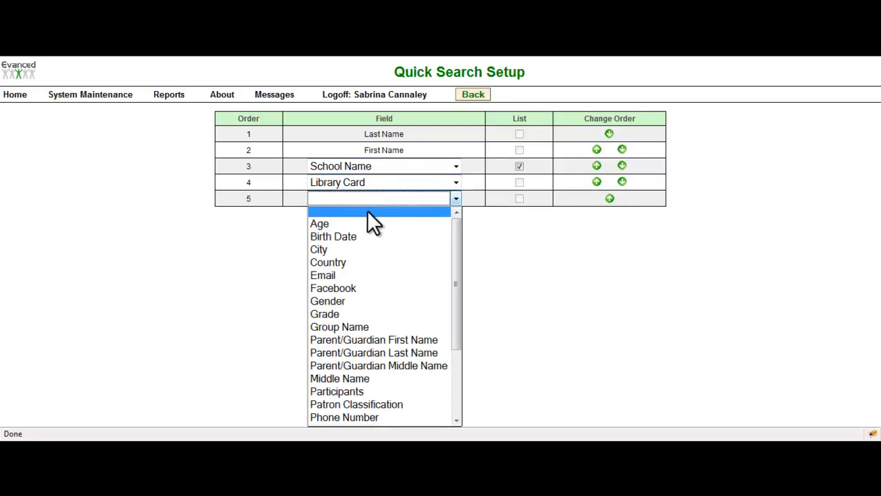
{"action": "left_click_drag", "start_coordinate": [458, 241], "coordinate": [453, 320]}
{"action": "left_click", "coordinate": [385, 394]}
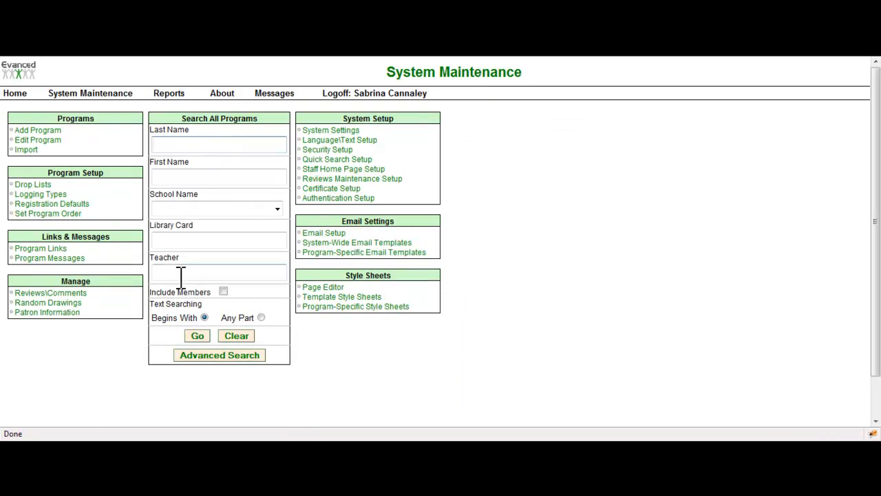
{"action": "left_click", "coordinate": [348, 160]}
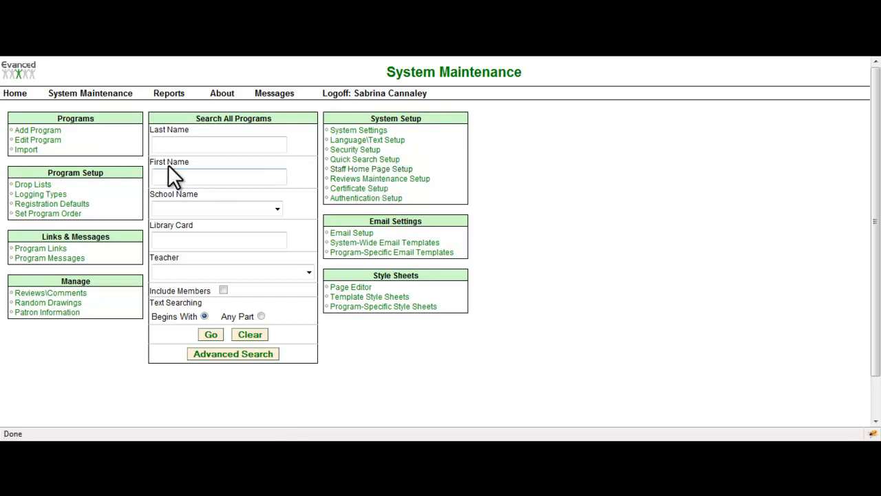
Step: Open the Adult 2010 program from the staff home page and list all its registrants to examine the displayed columns
{"action": "left_click", "coordinate": [17, 95]}
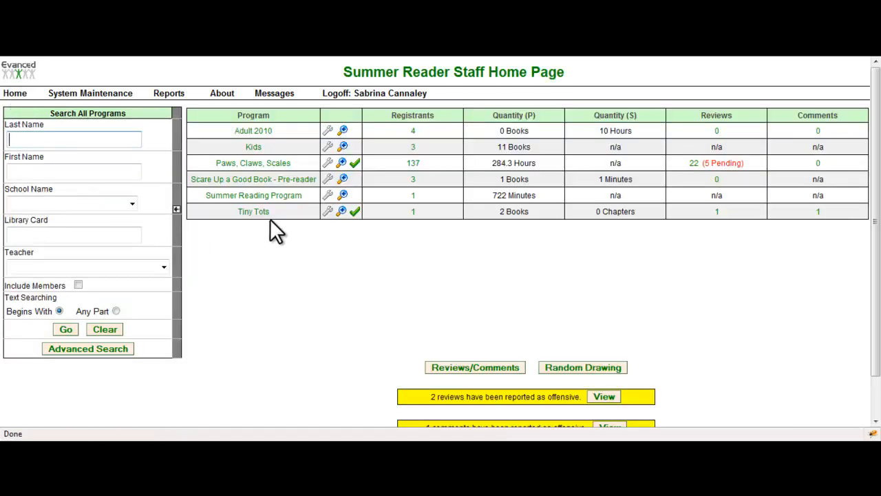
{"action": "left_click", "coordinate": [268, 131]}
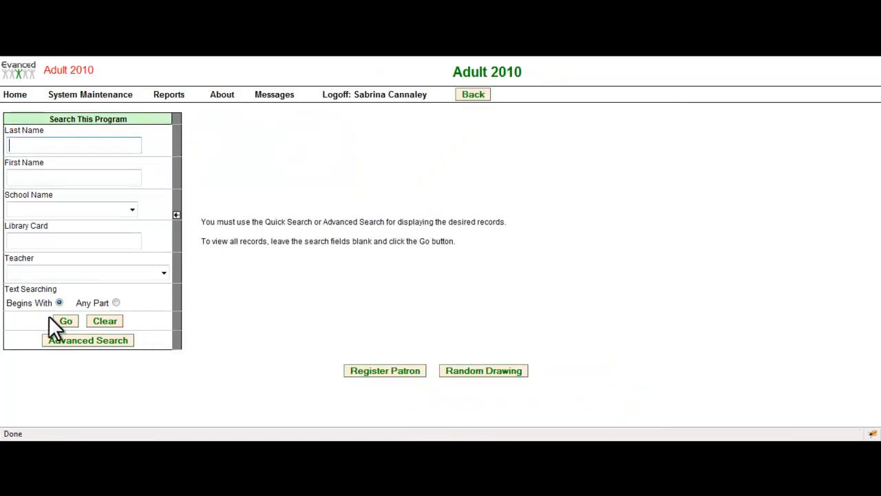
{"action": "left_click", "coordinate": [66, 321]}
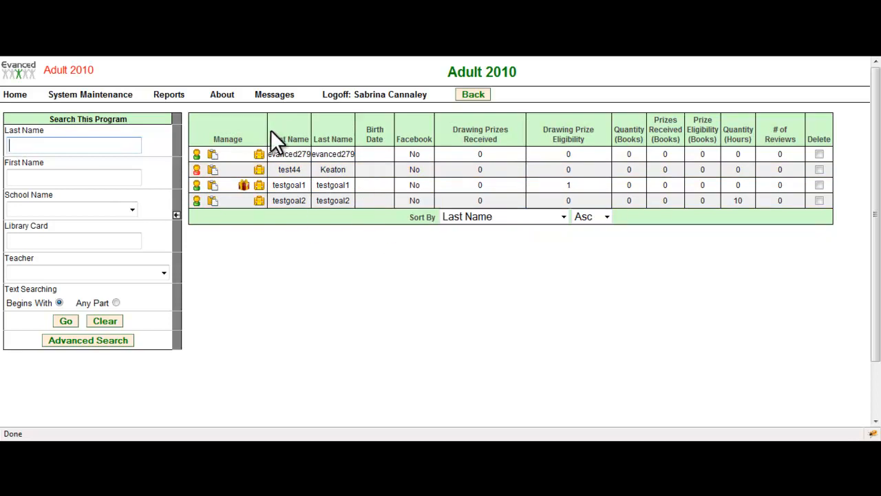
Step: Enable the School Name field in Staff Home Page Setup and save the configuration
{"action": "left_click", "coordinate": [117, 96]}
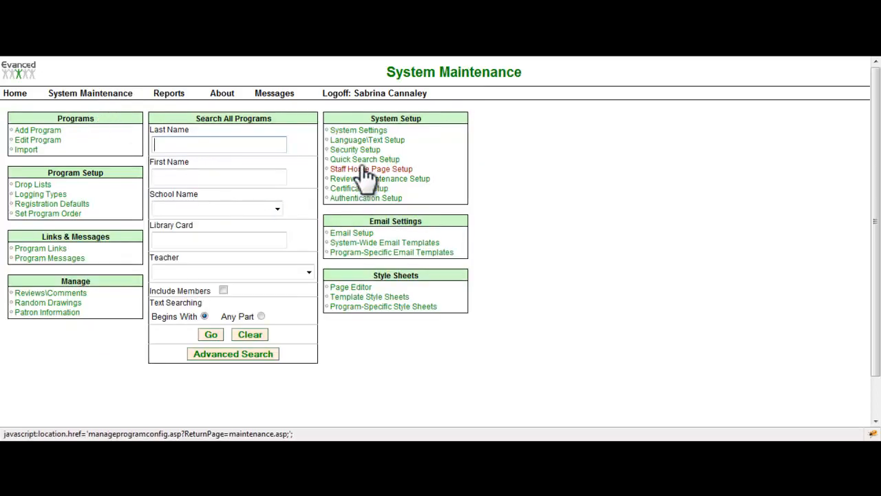
{"action": "left_click", "coordinate": [403, 170]}
{"action": "scroll", "coordinate": [413, 255], "scroll_direction": "down", "scroll_amount": 5}
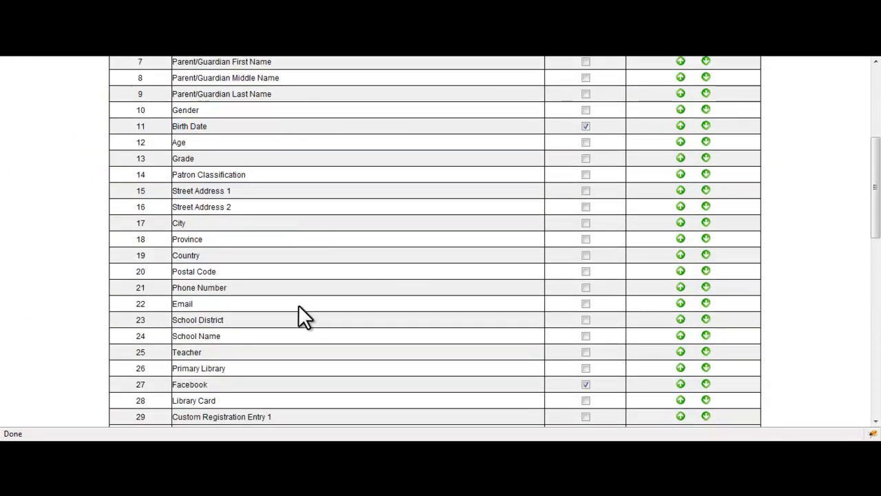
{"action": "scroll", "coordinate": [299, 307], "scroll_direction": "down", "scroll_amount": 2}
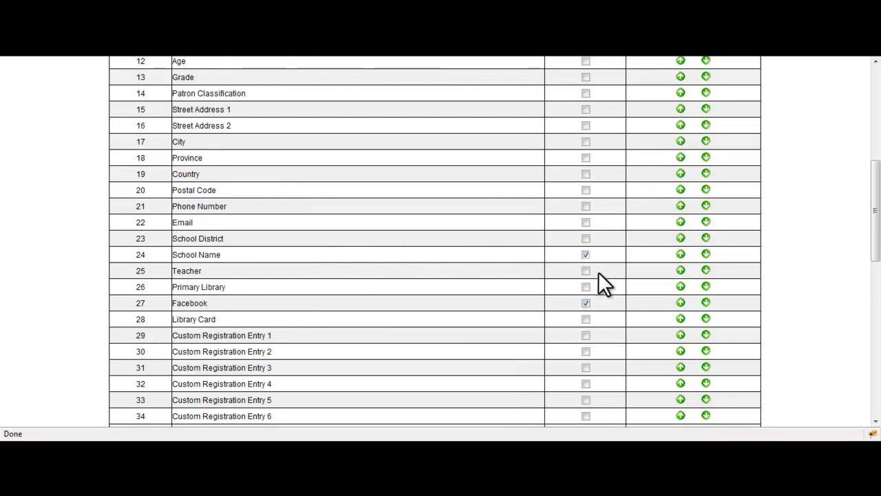
{"action": "scroll", "coordinate": [598, 272], "scroll_direction": "up", "scroll_amount": 8}
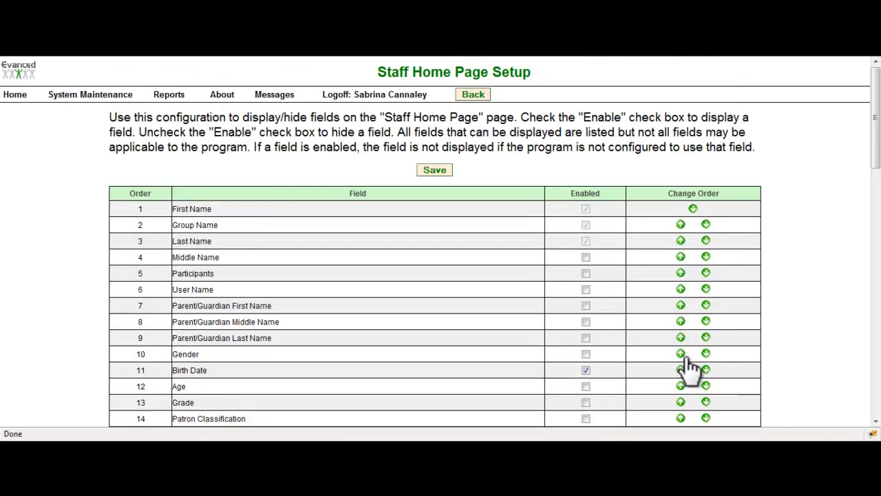
{"action": "scroll", "coordinate": [691, 372], "scroll_direction": "down", "scroll_amount": 15}
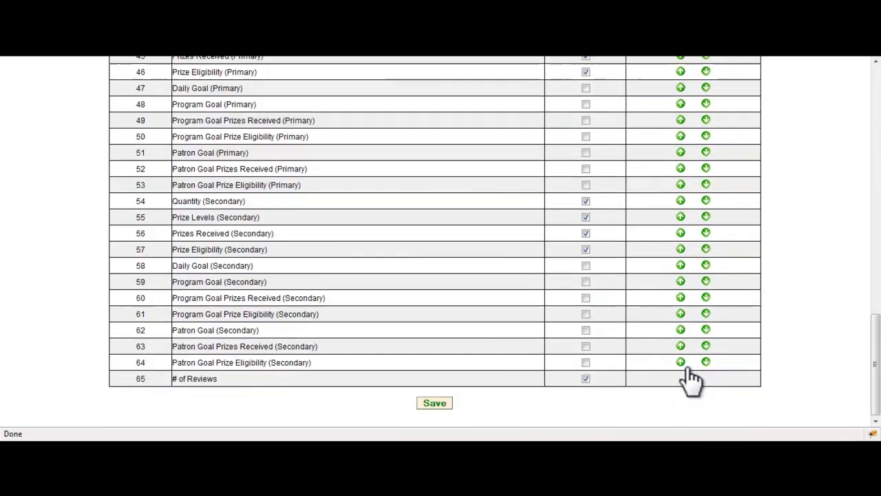
{"action": "left_click", "coordinate": [441, 402]}
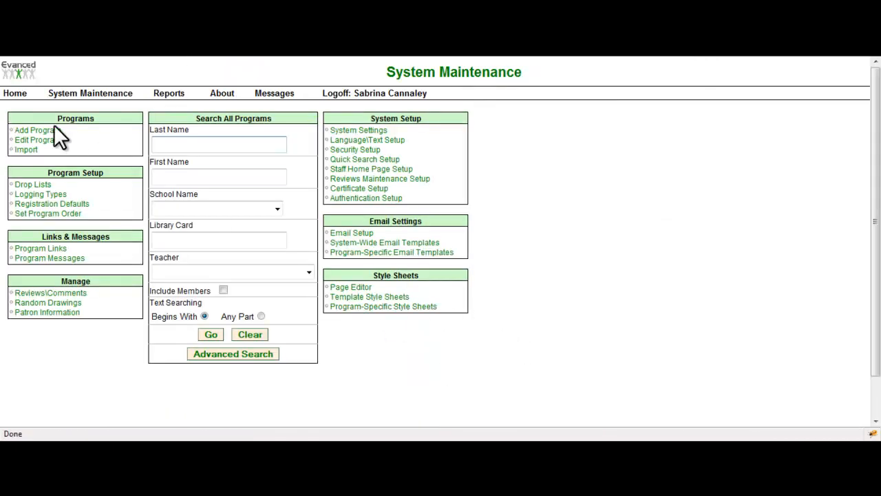
Step: List all Adult 2010 registrants again to check the School Name column in the results
{"action": "left_click", "coordinate": [20, 95]}
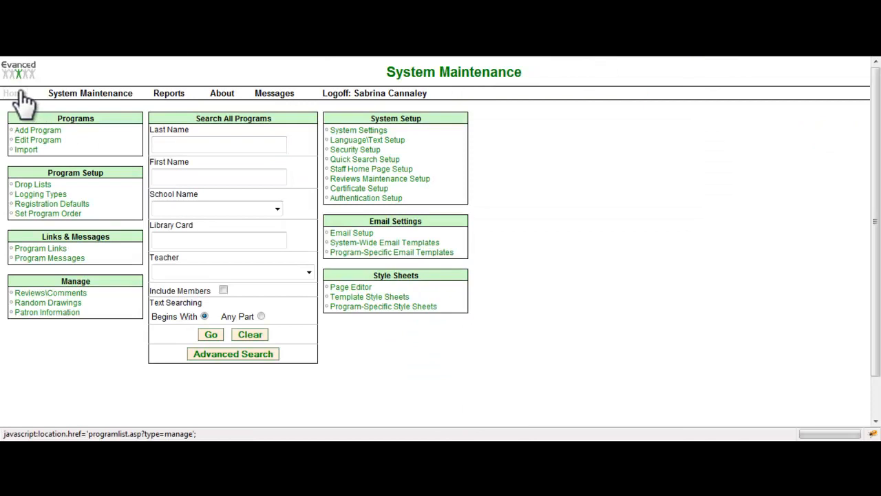
{"action": "left_click", "coordinate": [267, 132]}
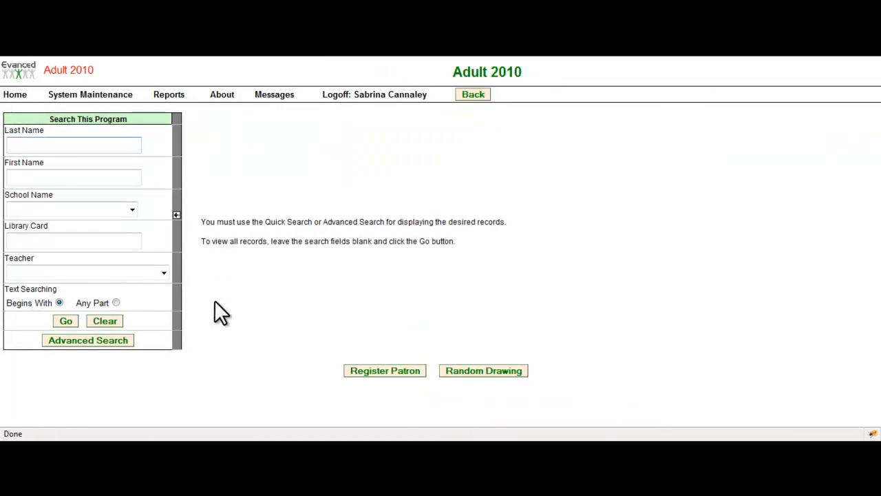
{"action": "left_click", "coordinate": [72, 322]}
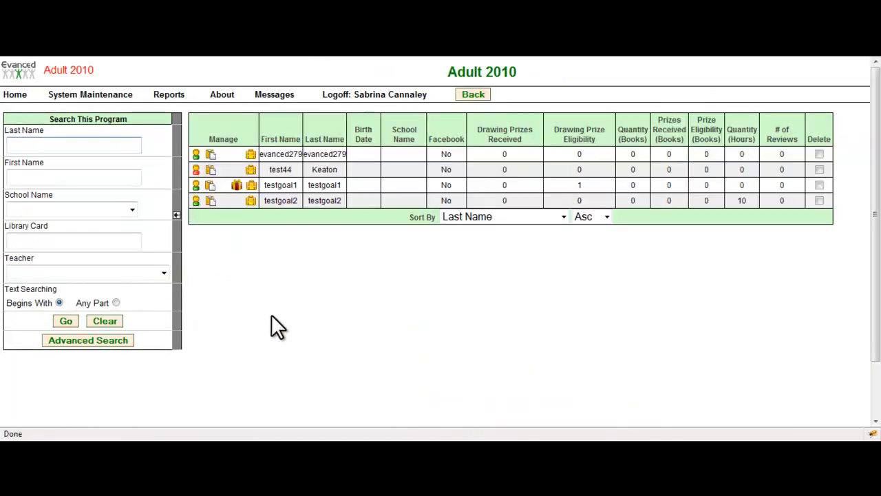
{"action": "mouse_move", "coordinate": [411, 163]}
{"action": "mouse_move", "coordinate": [410, 201]}
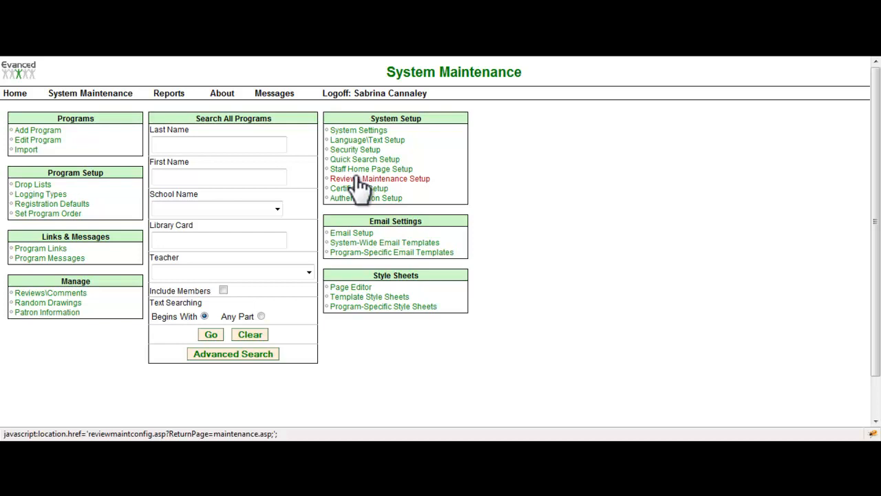
Step: Open the denied comments of the Tiny Tots program and examine the columns shown for each comment
{"action": "left_click", "coordinate": [16, 94]}
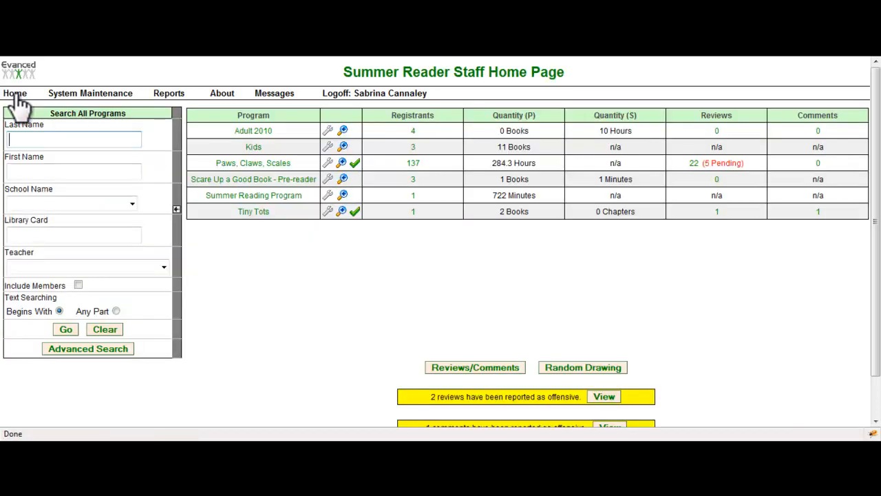
{"action": "left_click", "coordinate": [356, 211]}
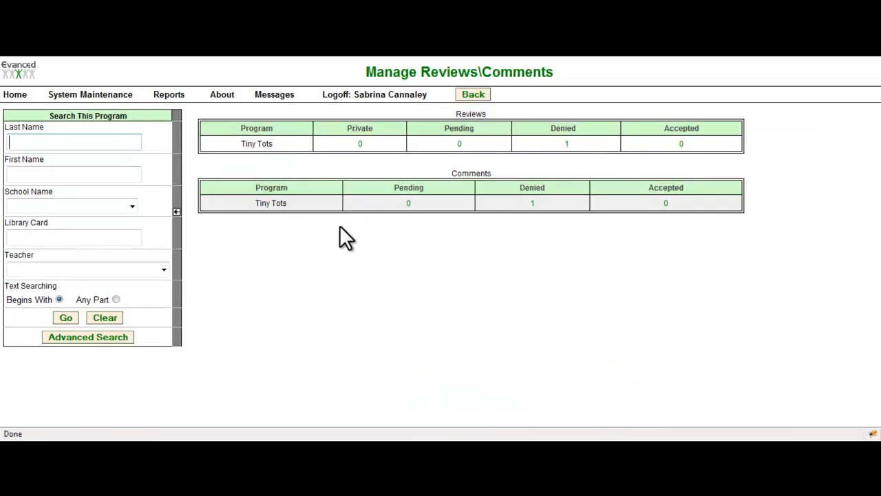
{"action": "left_click", "coordinate": [534, 204]}
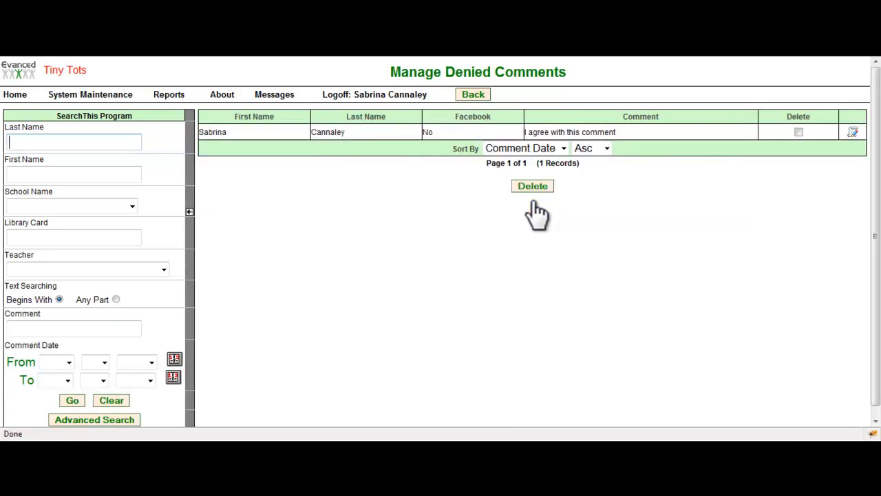
{"action": "mouse_move", "coordinate": [340, 140]}
{"action": "mouse_move", "coordinate": [423, 131]}
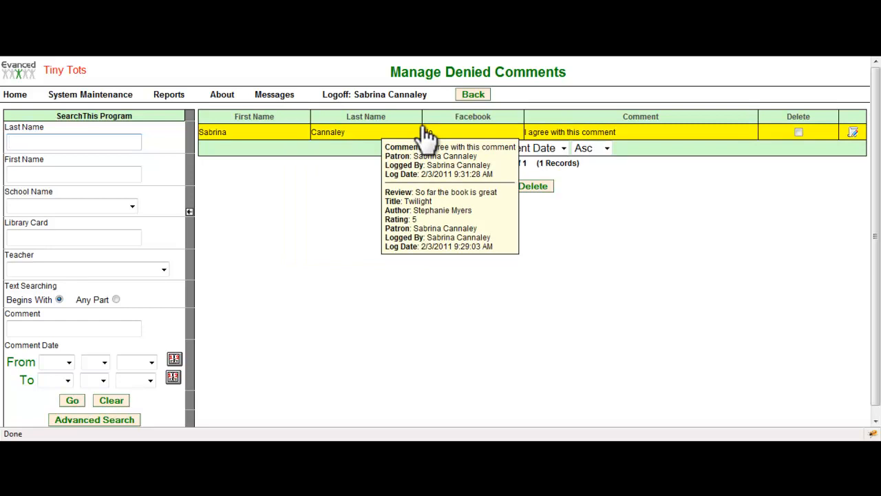
Step: Enable the Birth Date field in Reviews Maintenance Setup and save the configuration
{"action": "left_click", "coordinate": [116, 96]}
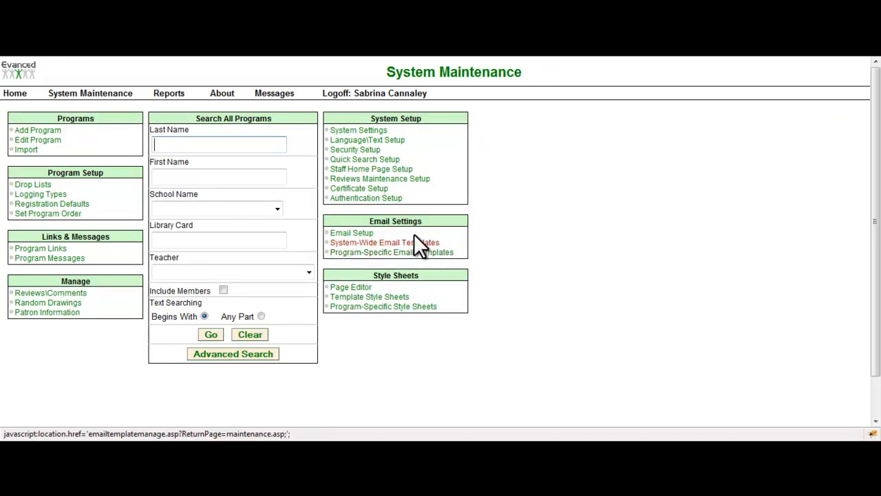
{"action": "left_click", "coordinate": [416, 179]}
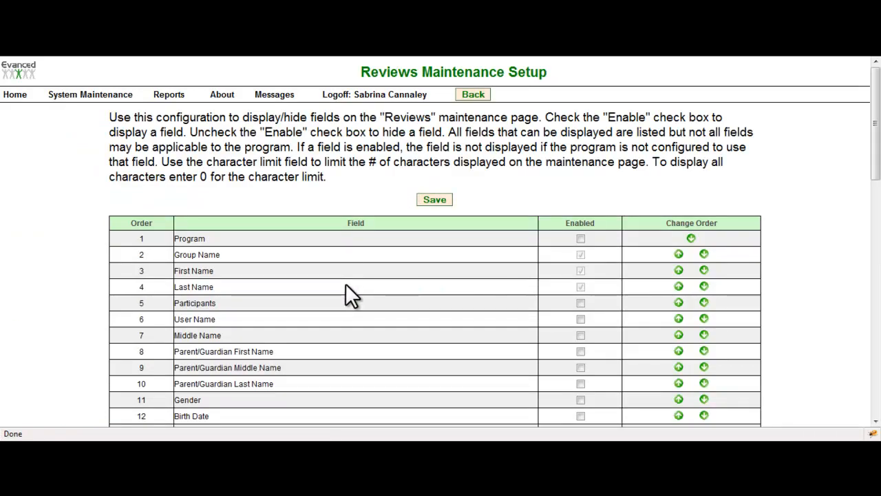
{"action": "scroll", "coordinate": [345, 284], "scroll_direction": "down", "scroll_amount": 3}
{"action": "scroll", "coordinate": [347, 284], "scroll_direction": "down", "scroll_amount": 2}
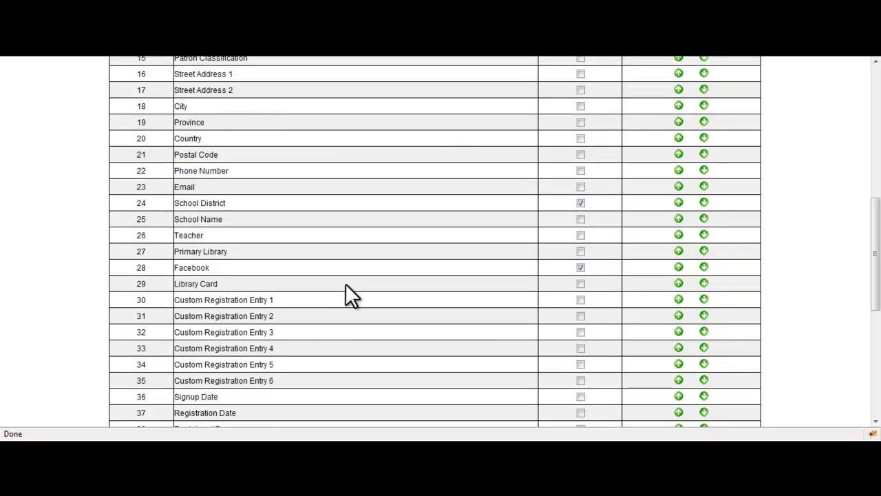
{"action": "scroll", "coordinate": [346, 284], "scroll_direction": "up", "scroll_amount": 5}
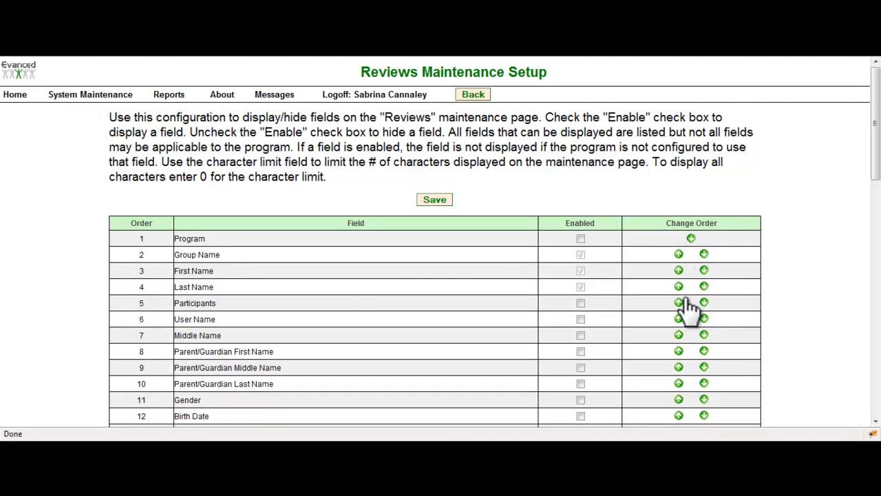
{"action": "scroll", "coordinate": [624, 311], "scroll_direction": "down", "scroll_amount": 3}
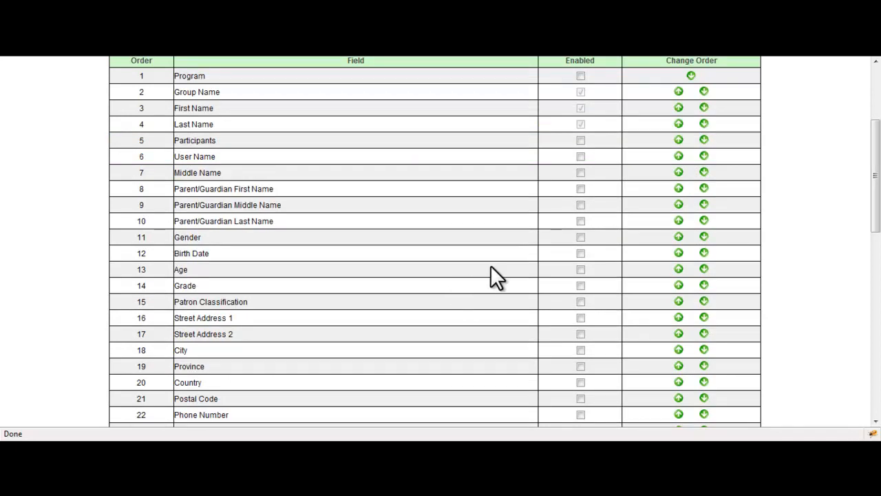
{"action": "left_click", "coordinate": [581, 253]}
{"action": "scroll", "coordinate": [463, 288], "scroll_direction": "down", "scroll_amount": 10}
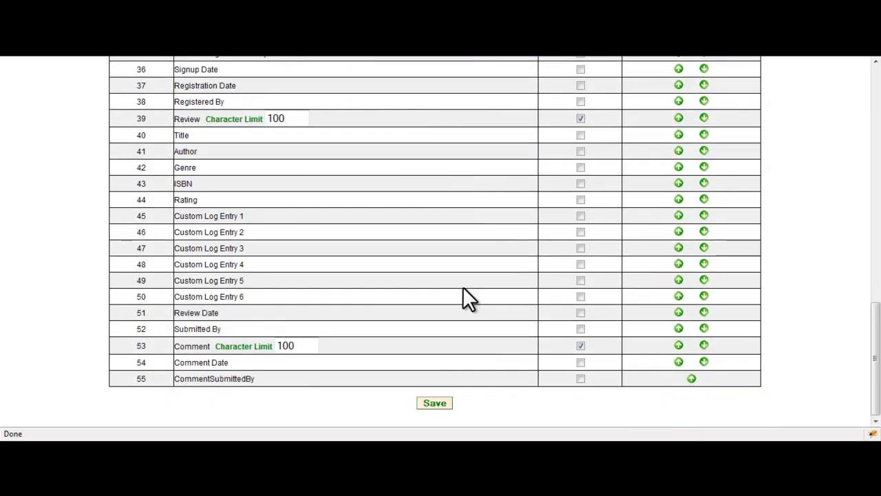
{"action": "left_click", "coordinate": [444, 403]}
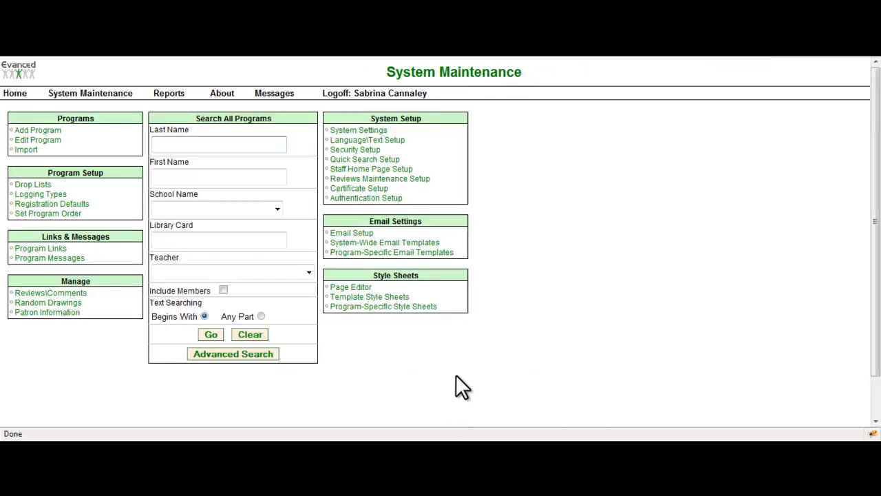
Step: Reopen the denied comments of the Tiny Tots program from the staff home page to check the Birth Date column and comment details
{"action": "left_click", "coordinate": [11, 97]}
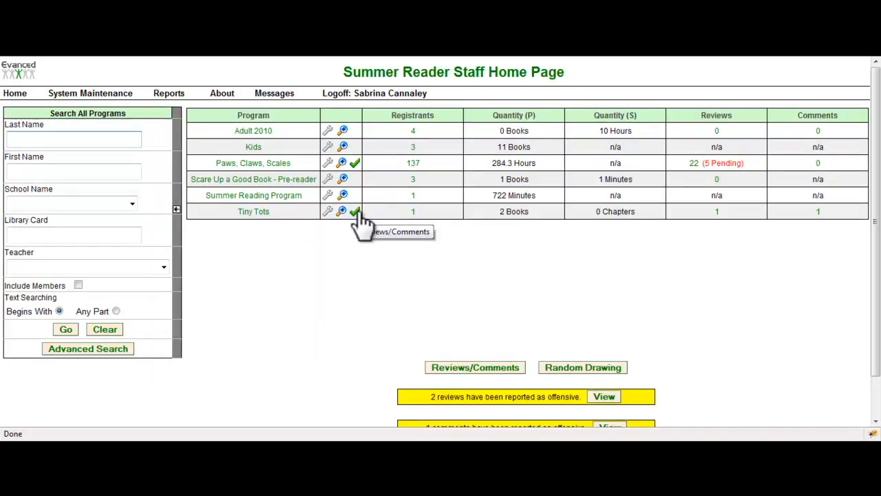
{"action": "left_click", "coordinate": [356, 213]}
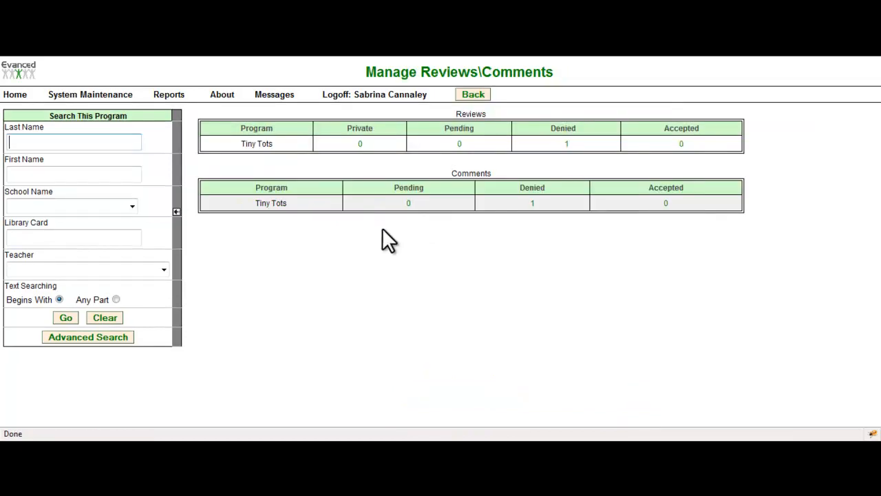
{"action": "left_click", "coordinate": [535, 204]}
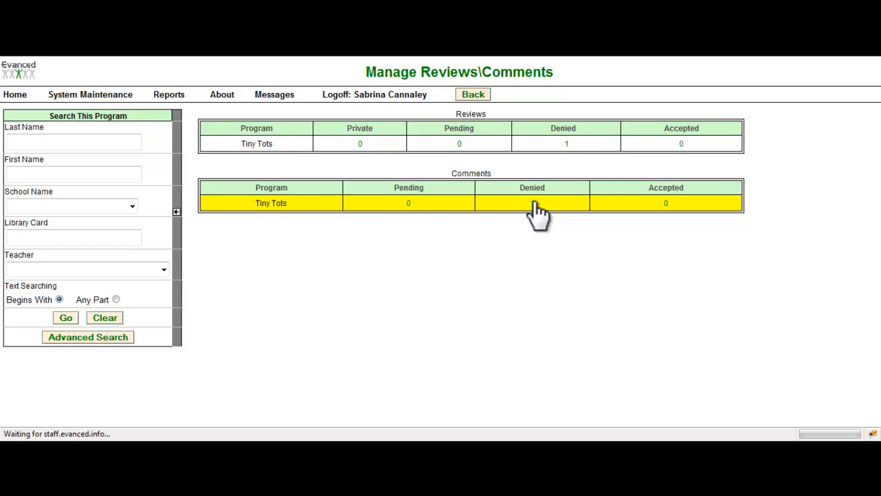
{"action": "mouse_move", "coordinate": [437, 136]}
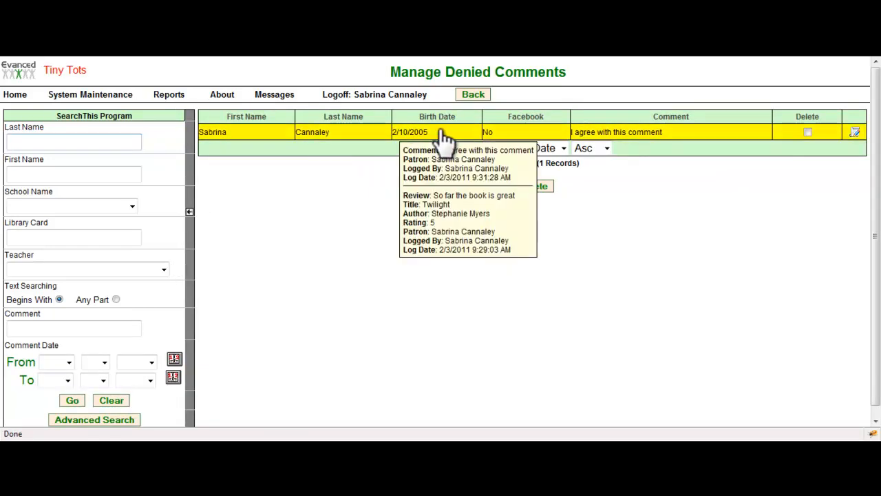
{"action": "mouse_move", "coordinate": [219, 145]}
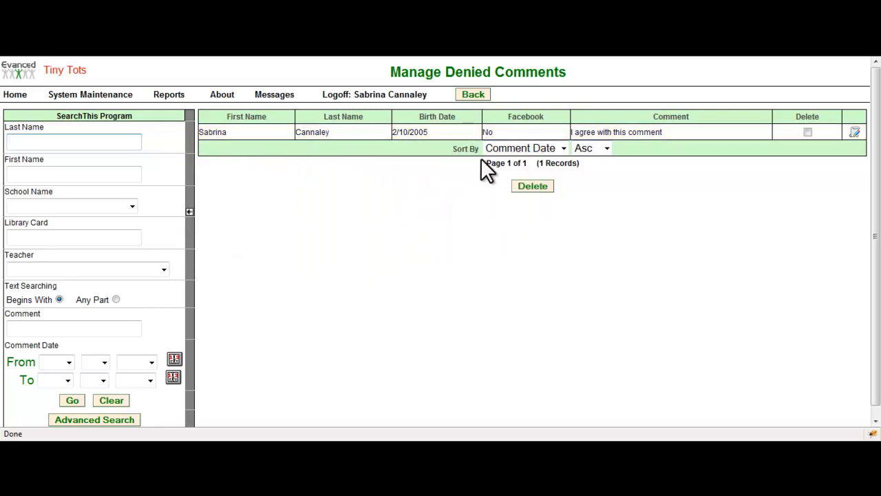
{"action": "mouse_move", "coordinate": [667, 138]}
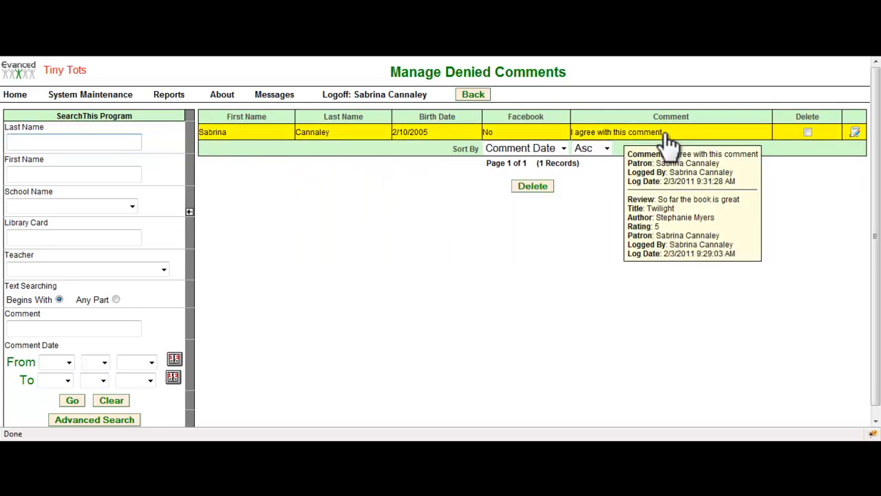